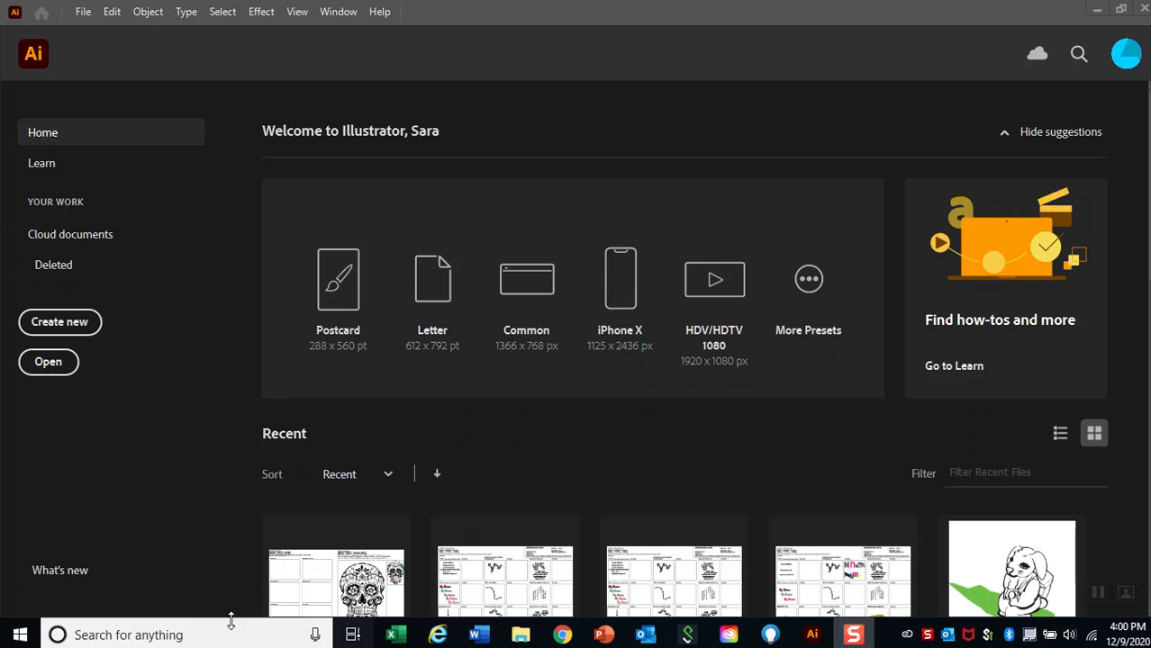
Search the computer for Adobe Illustrator and open Adobe Illustrator 2021.
left_click(128, 636)
type("ad")
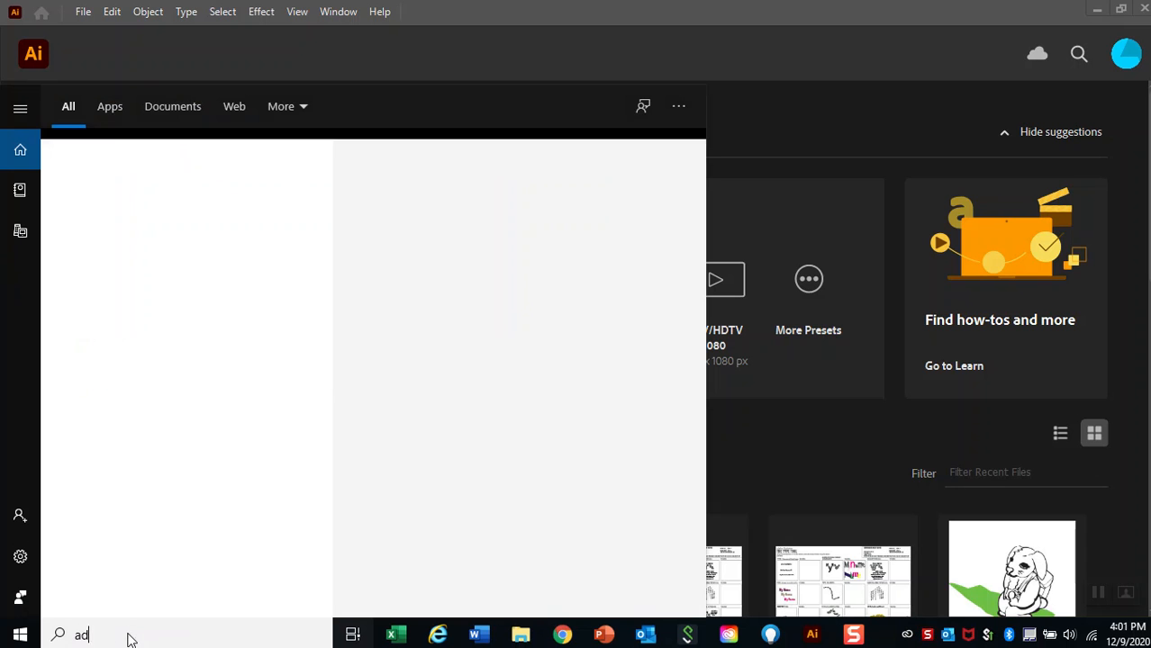
type("obe illustrator")
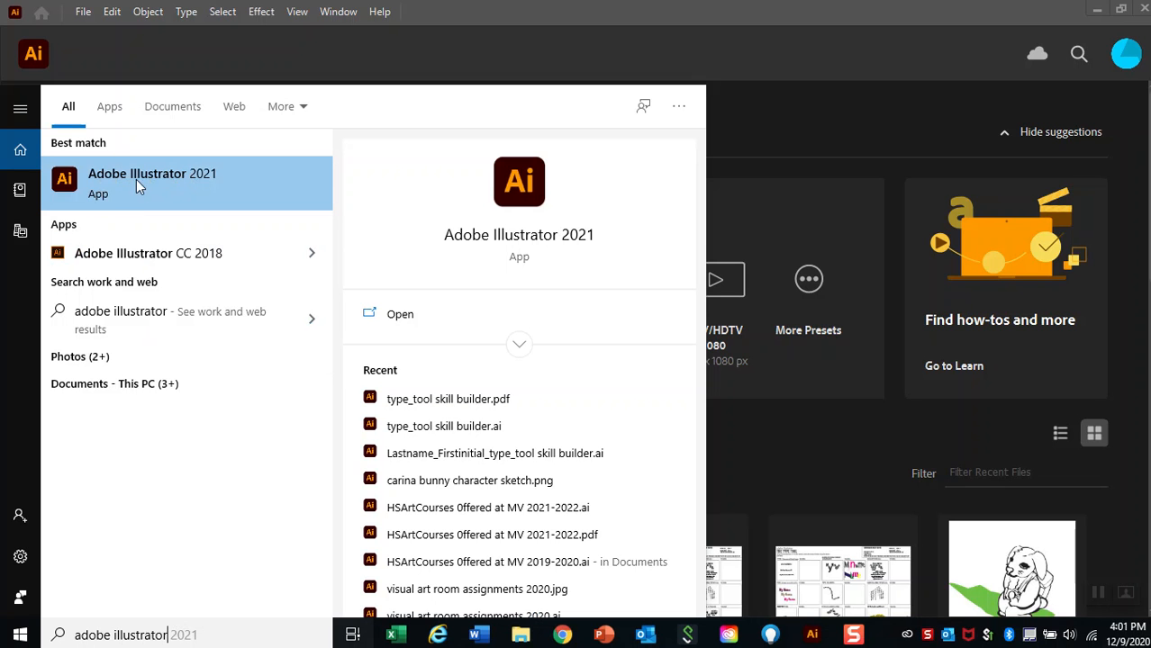
left_click(77, 186)
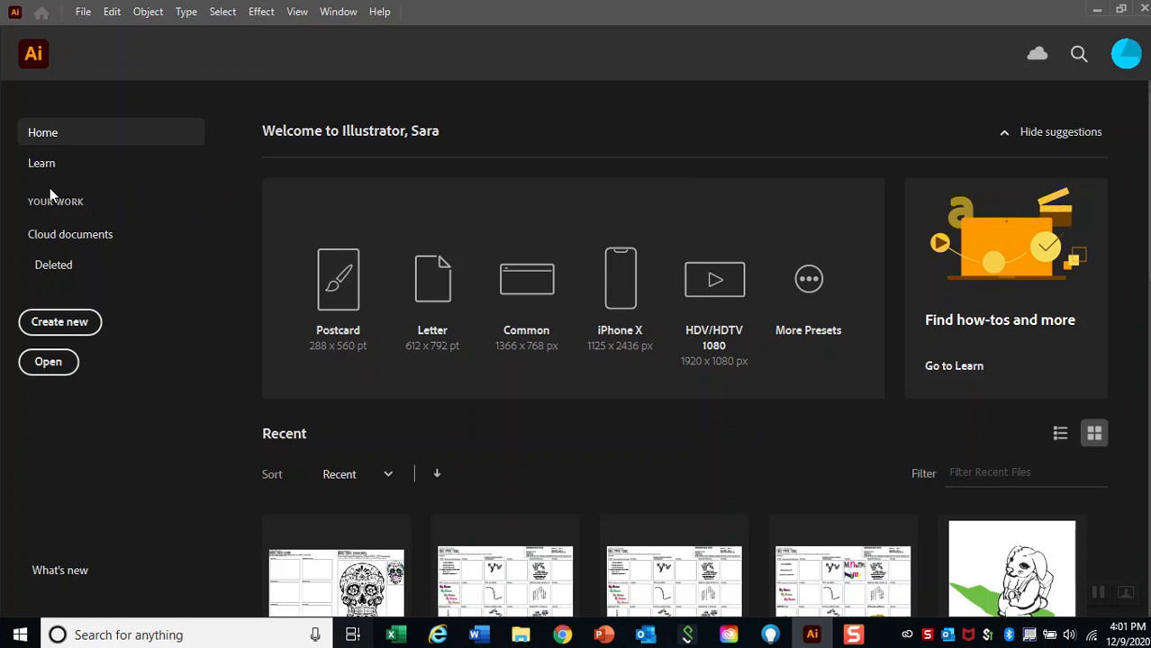
Start a new Print document from the Letter preset and name it Lastname_Firstinitial_TYPE.
left_click(75, 331)
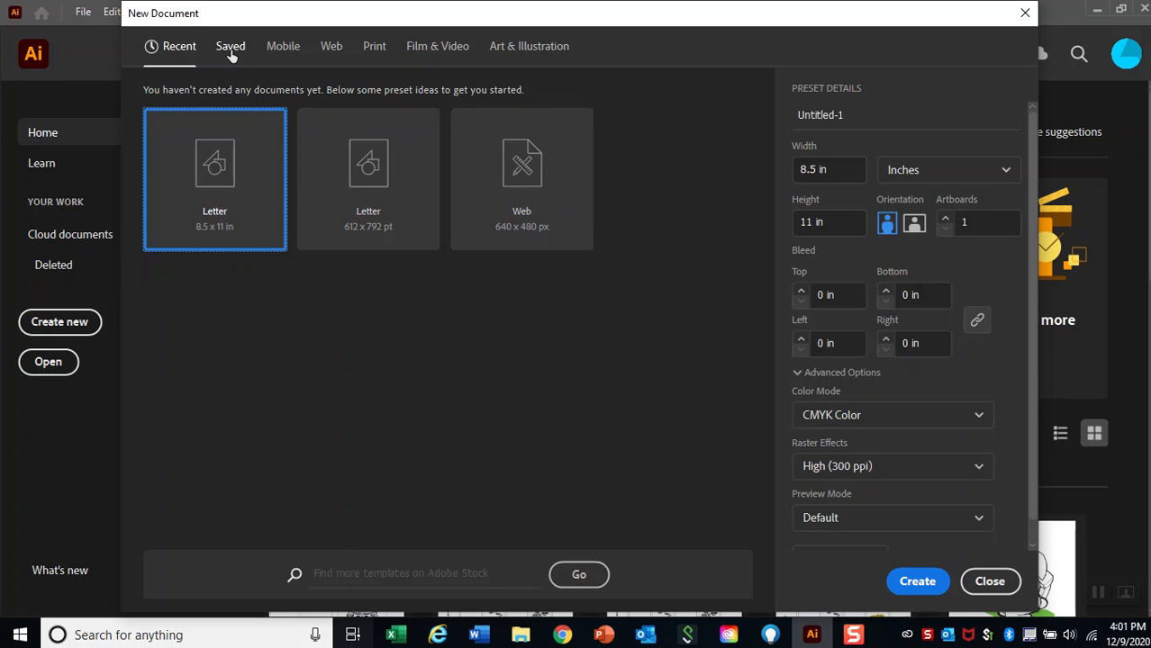
left_click(377, 50)
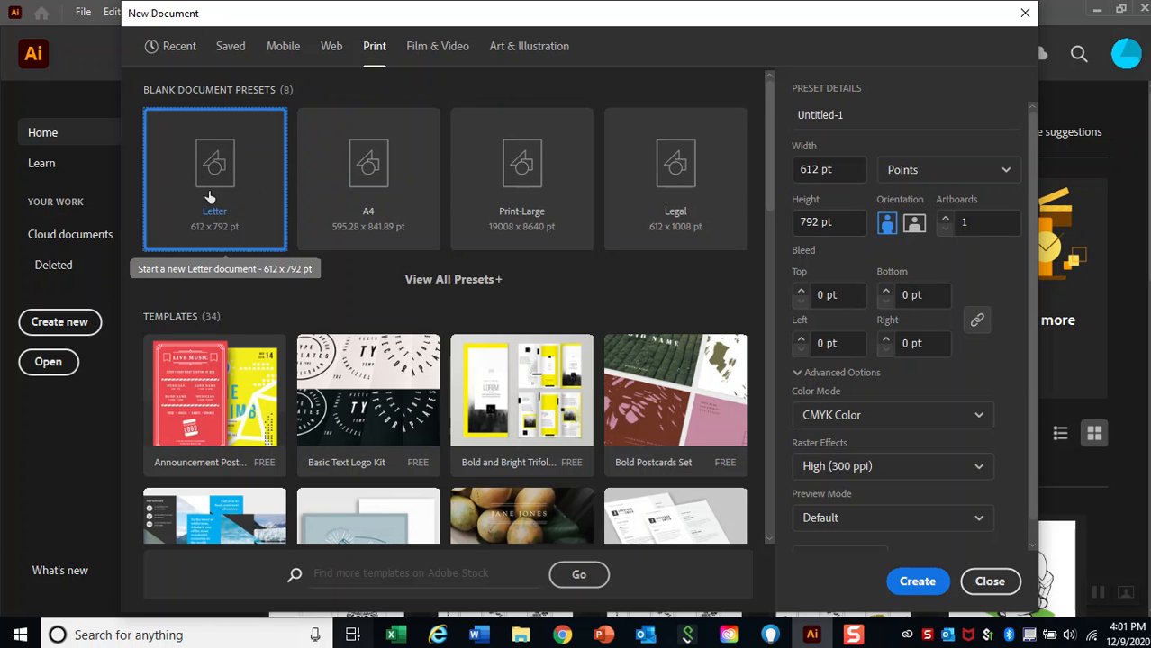
left_click(848, 113)
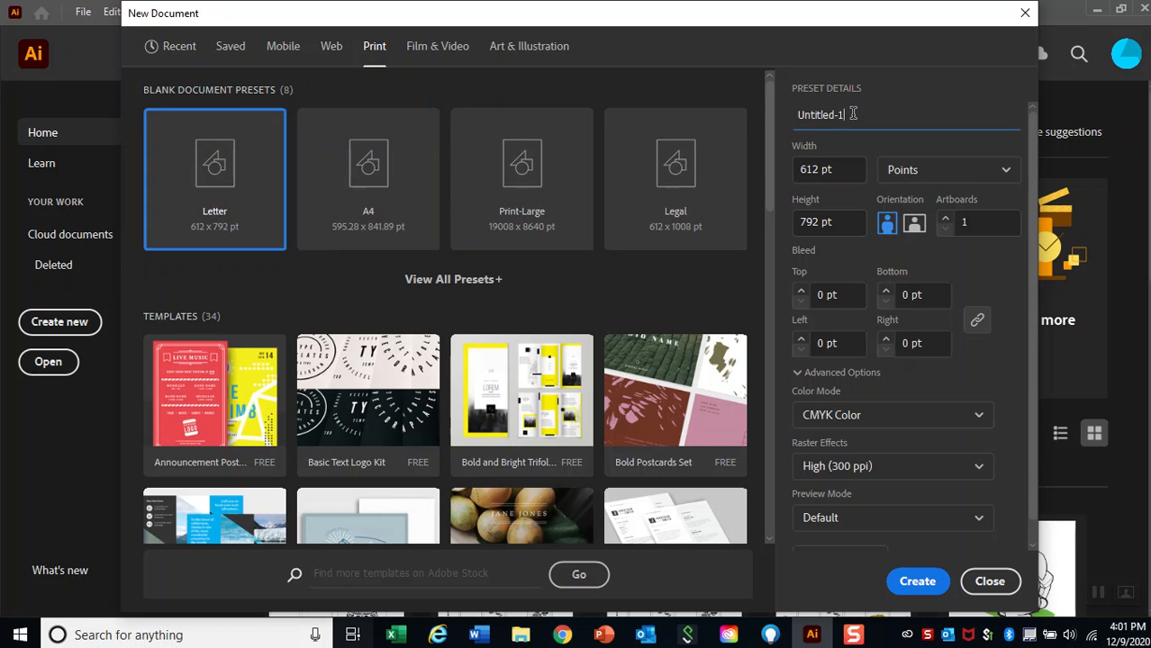
key("BackSpace")
key("BackSpace")
key("BackSpace")
key("BackSpace")
key("BackSpace")
key("BackSpace")
key("BackSpace")
key("BackSpace")
key("BackSpace")
key("BackSpace")
type("Lastname_FirstInitial_")
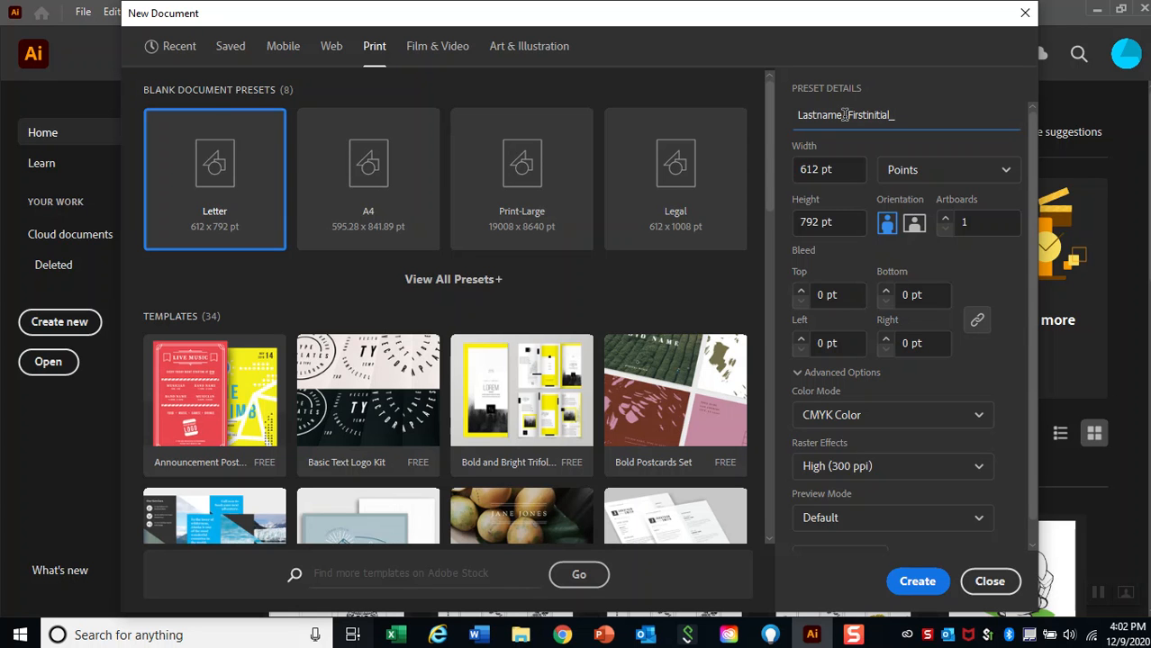
type("TYPE")
Set the document units to inches and create the document.
left_click(922, 181)
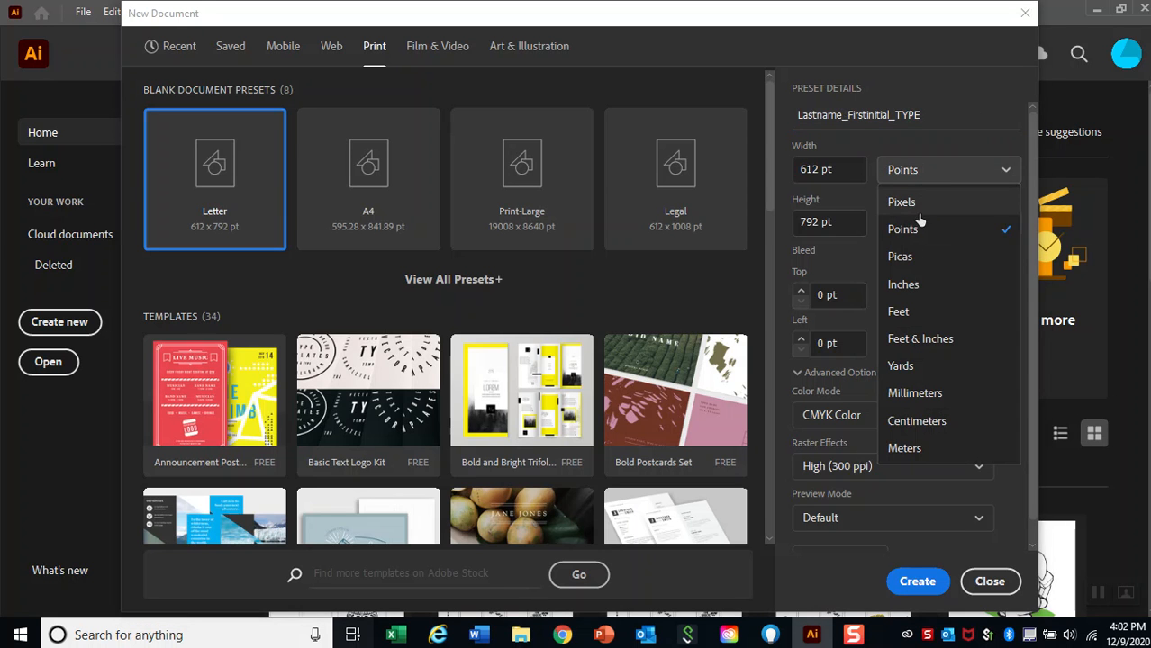
left_click(904, 285)
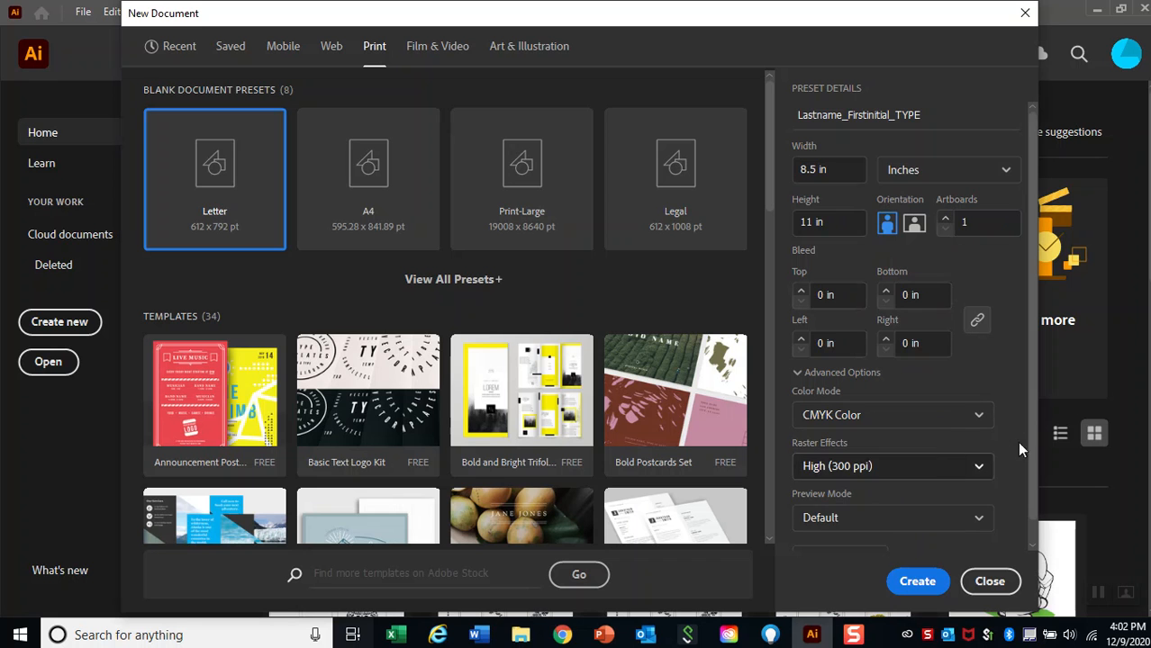
scroll(1022, 379, "down", 1)
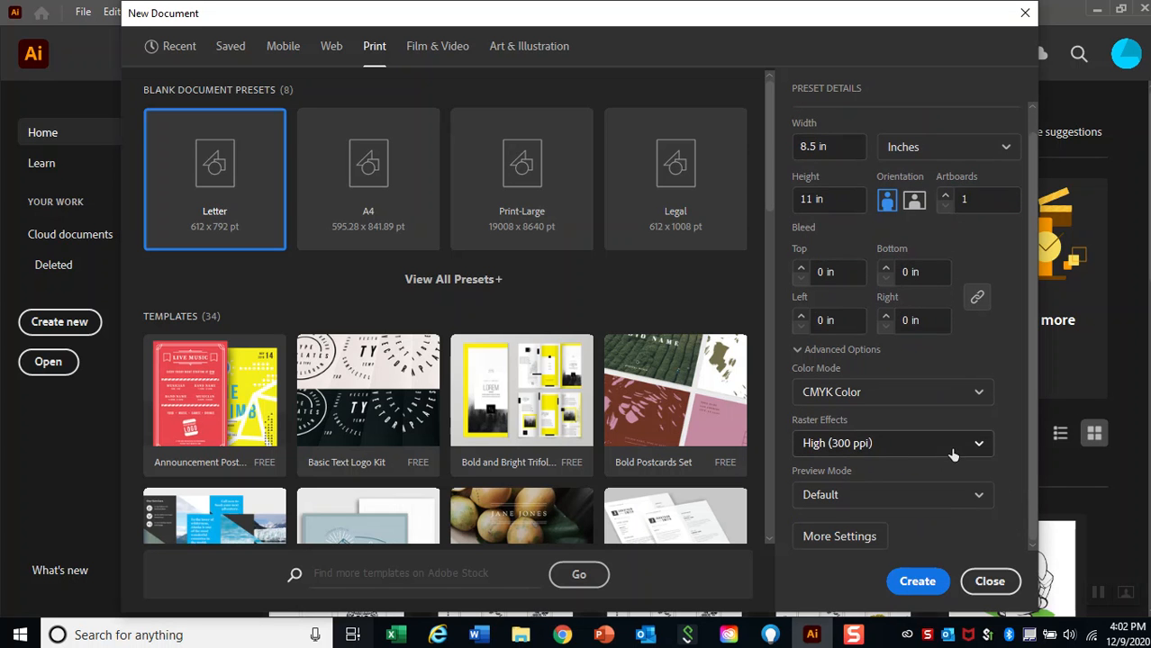
left_click(917, 582)
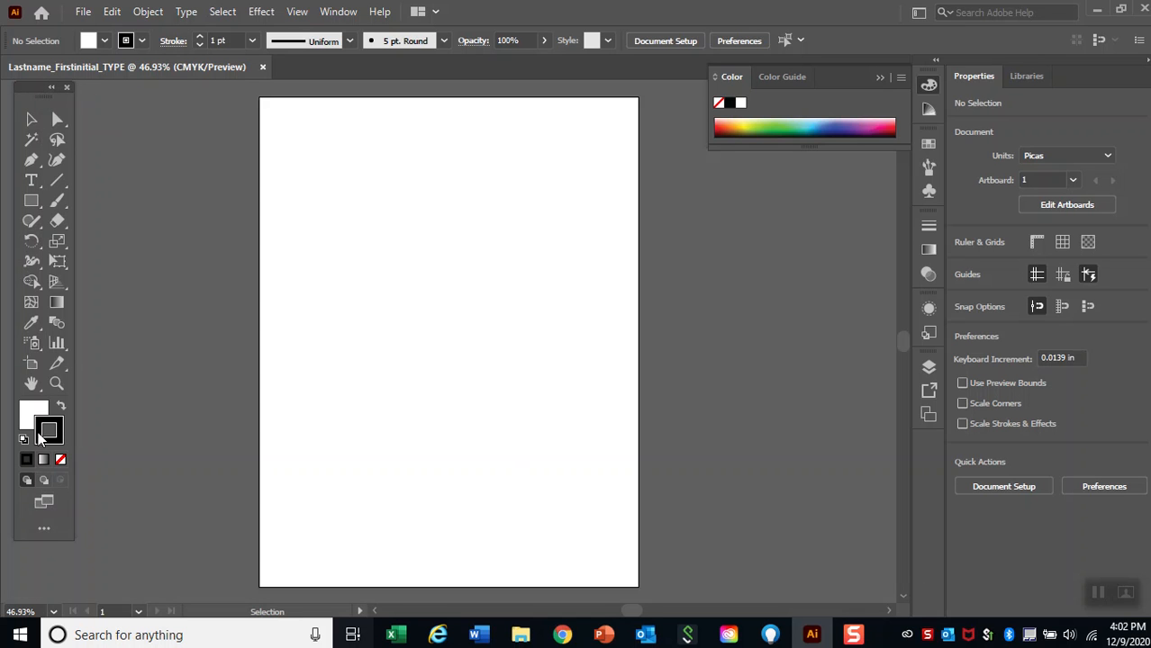
Switch the tools to a single column and back, and the workspace to Essentials and back to Essentials Classic.
left_click(52, 89)
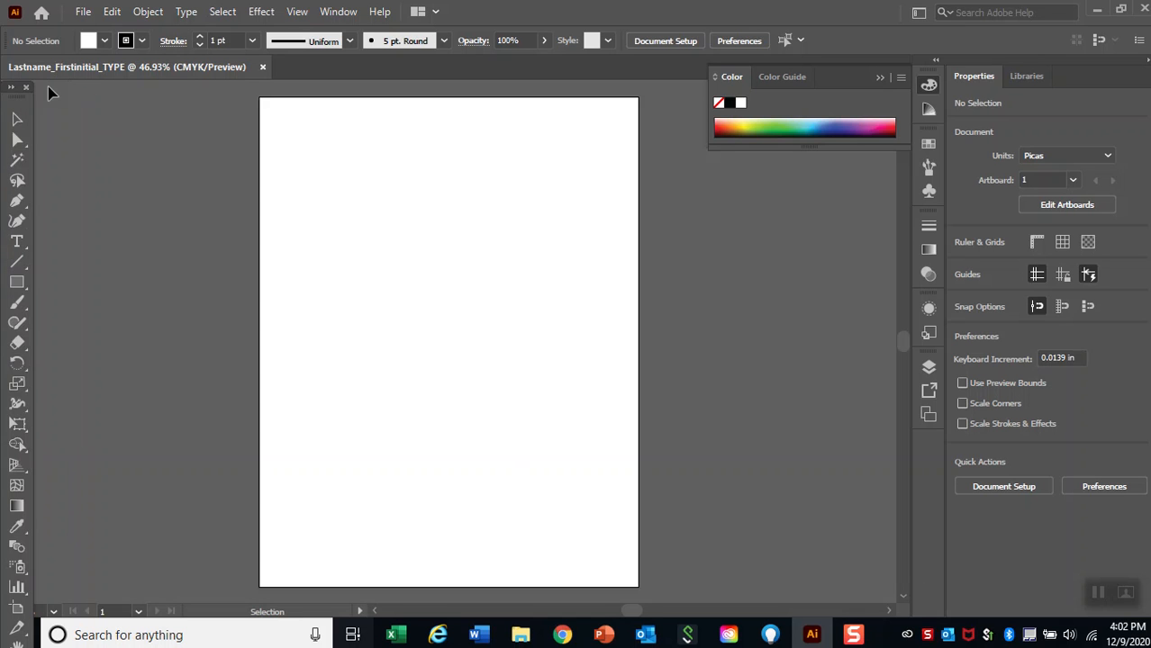
left_click(10, 88)
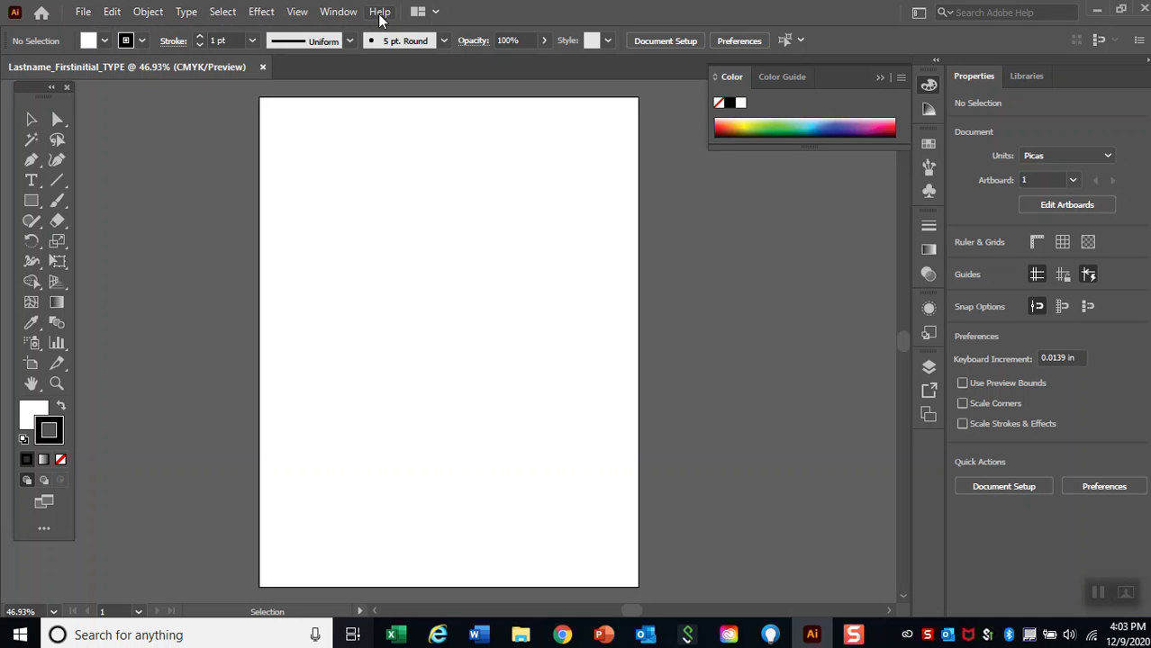
left_click(437, 13)
left_click(918, 12)
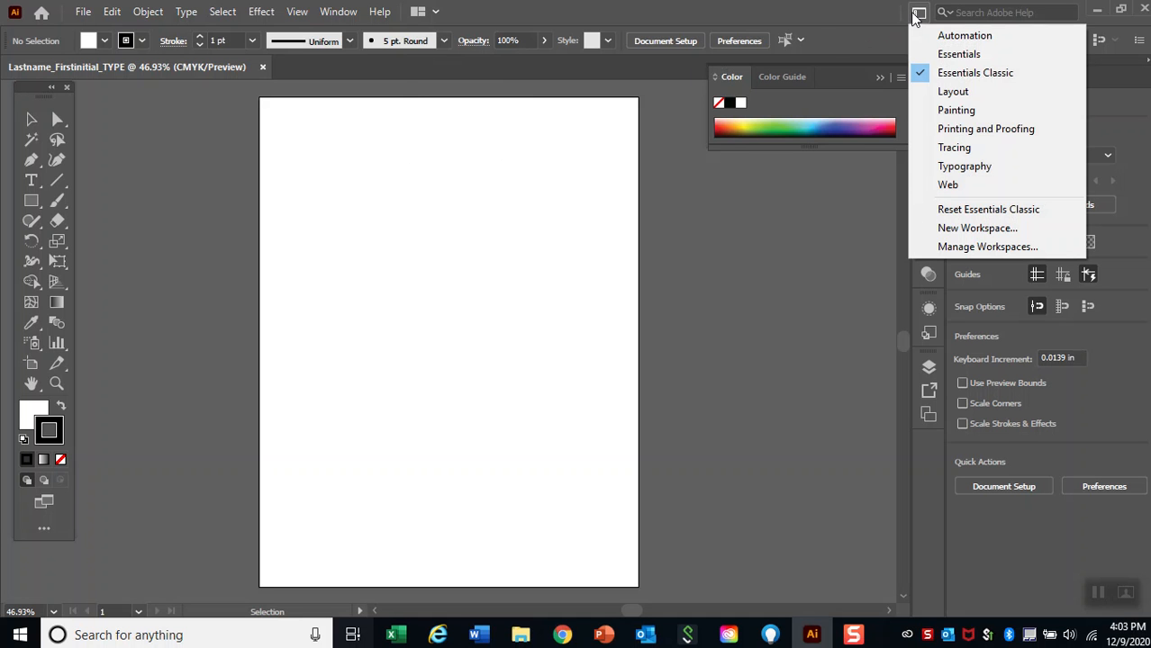
left_click(974, 54)
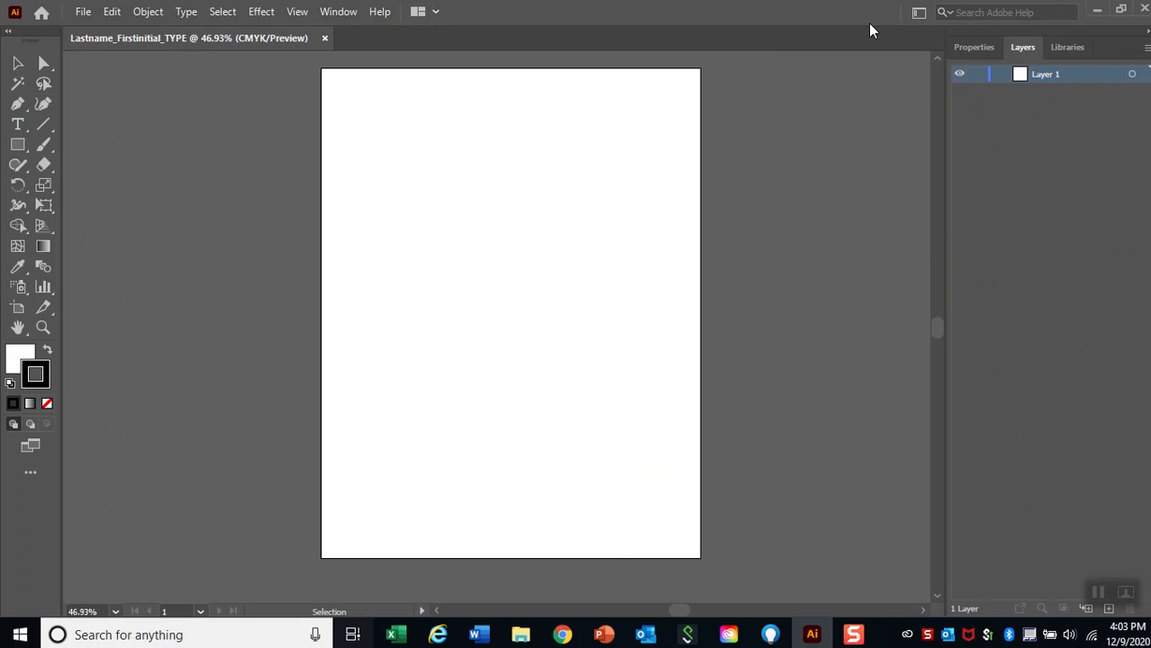
left_click(920, 14)
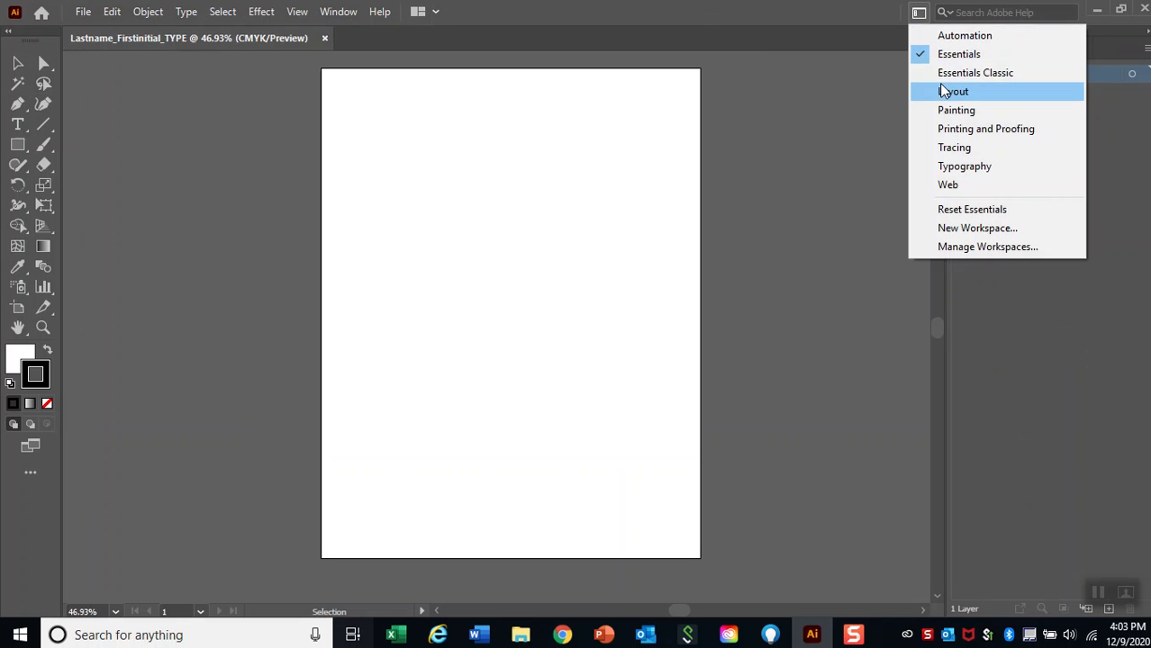
left_click(1018, 80)
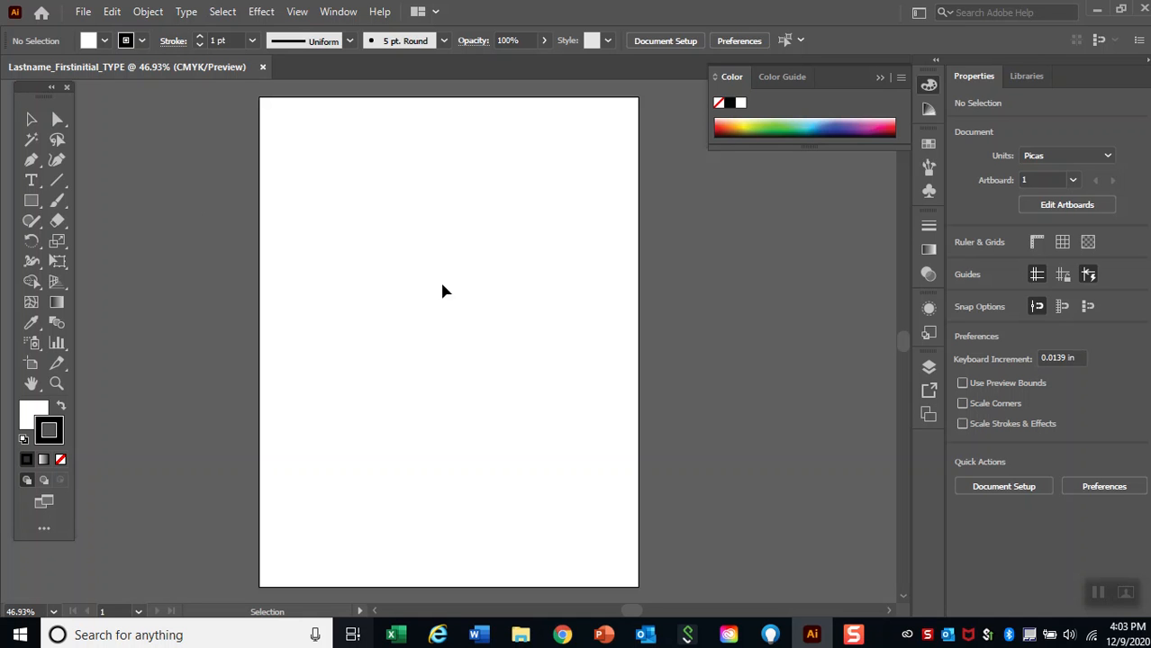
Add point text containing a sample first name in the upper left area of the artboard.
left_click(31, 184)
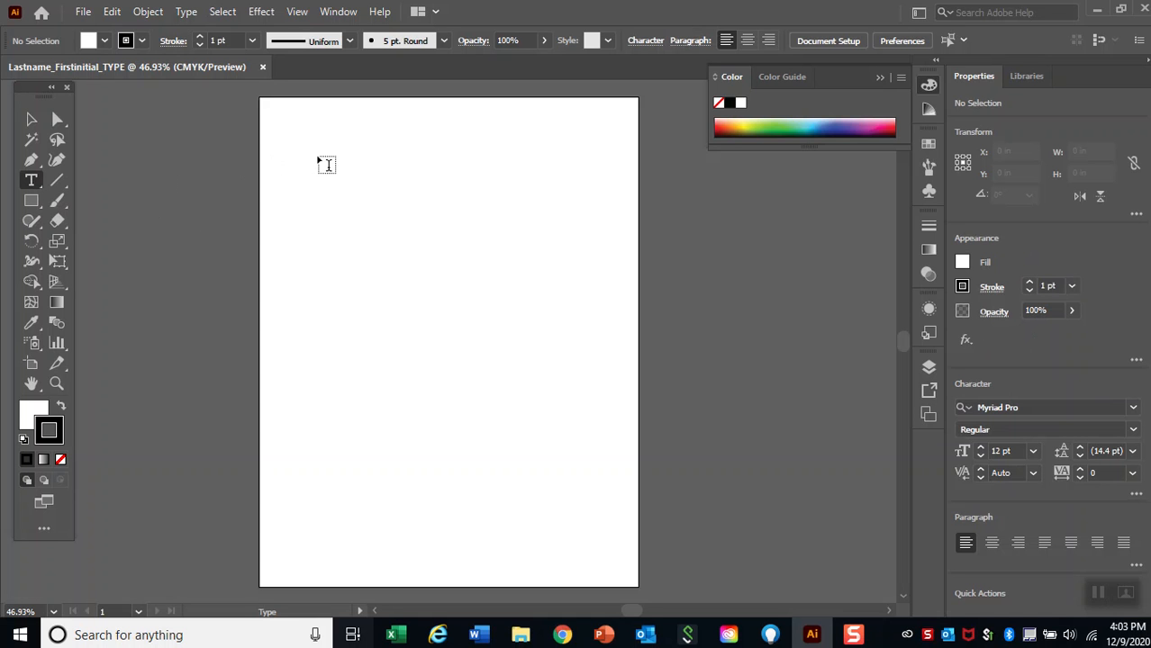
left_click(318, 155)
key("BackSpace")
type("ALLY")
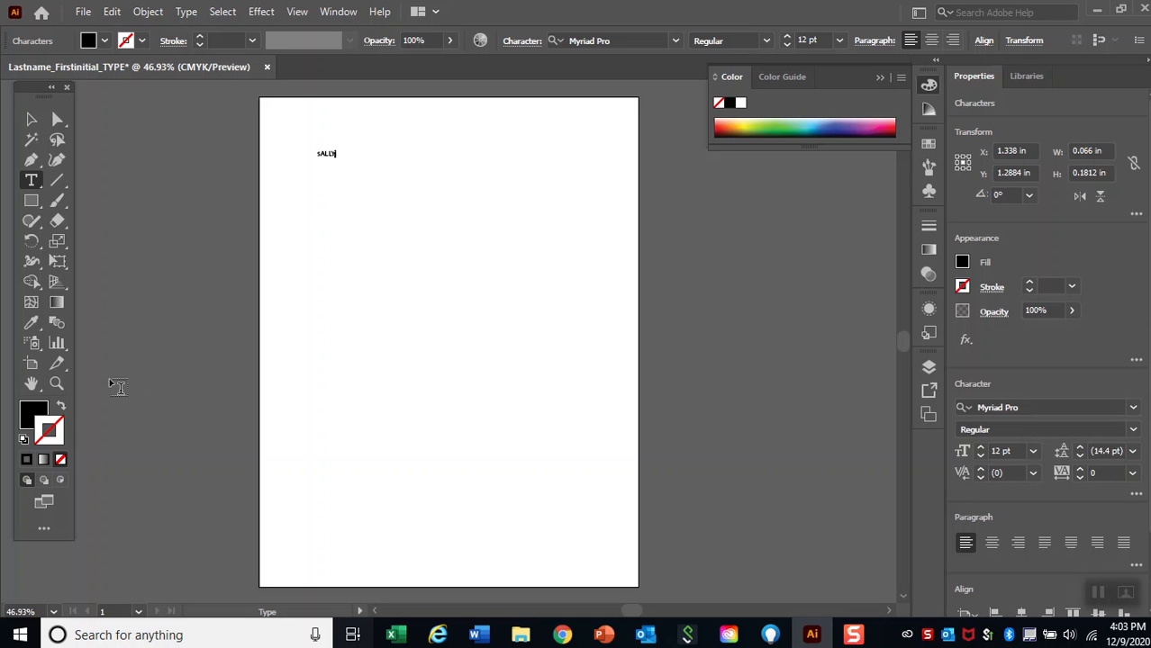
Replace the miscapitalised text with the same first name, using only an initial capital.
left_click(56, 385)
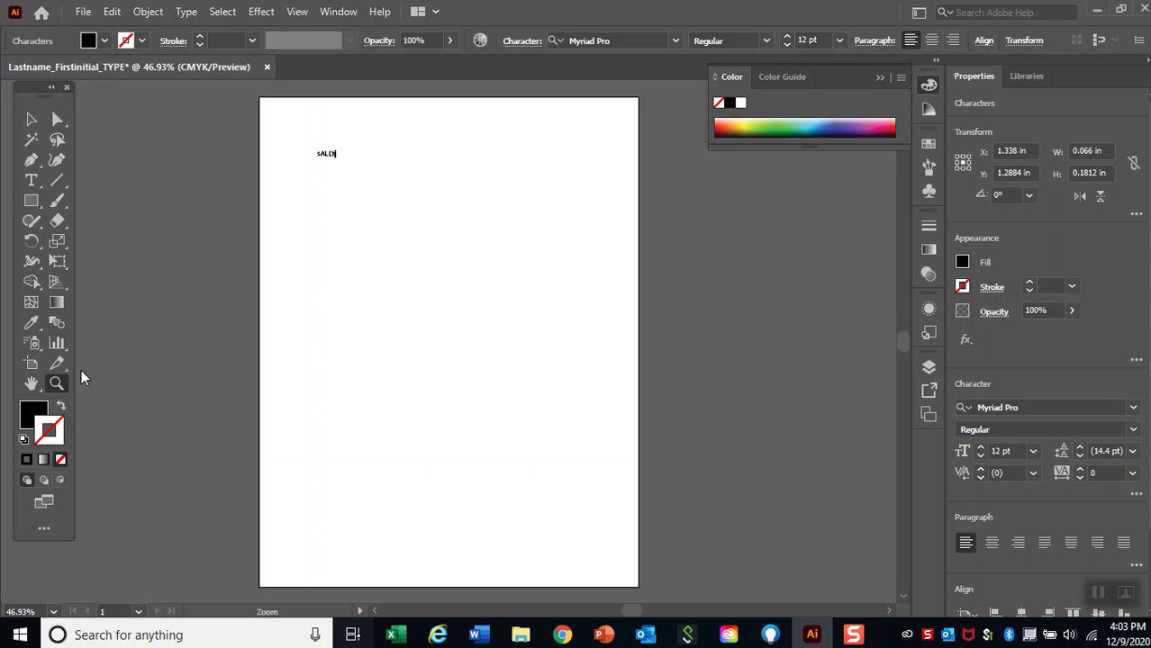
left_click(333, 161)
left_click(493, 352)
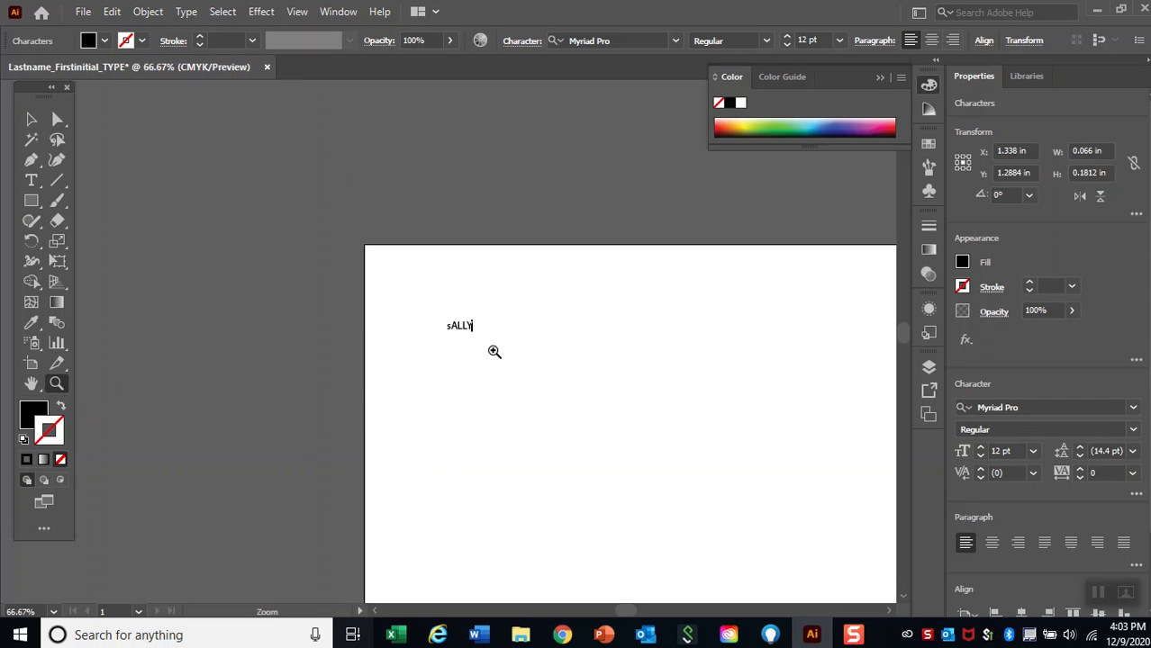
left_click(493, 350)
left_click(494, 349)
left_click(493, 349)
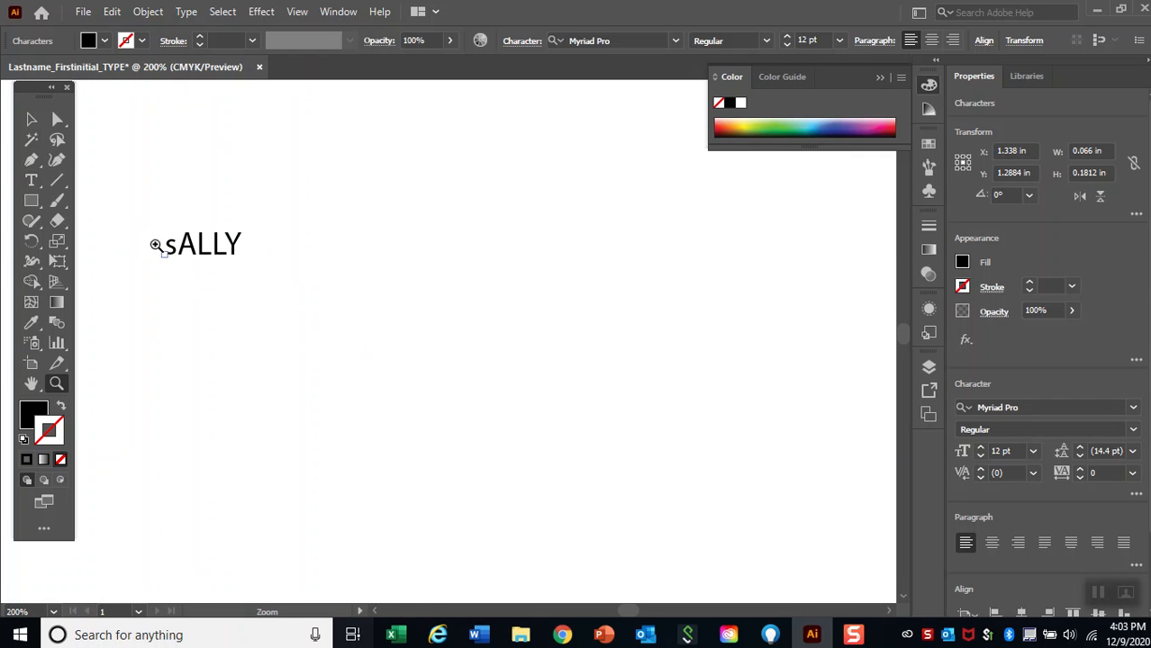
left_click(30, 181)
left_click_drag(165, 244, 269, 321)
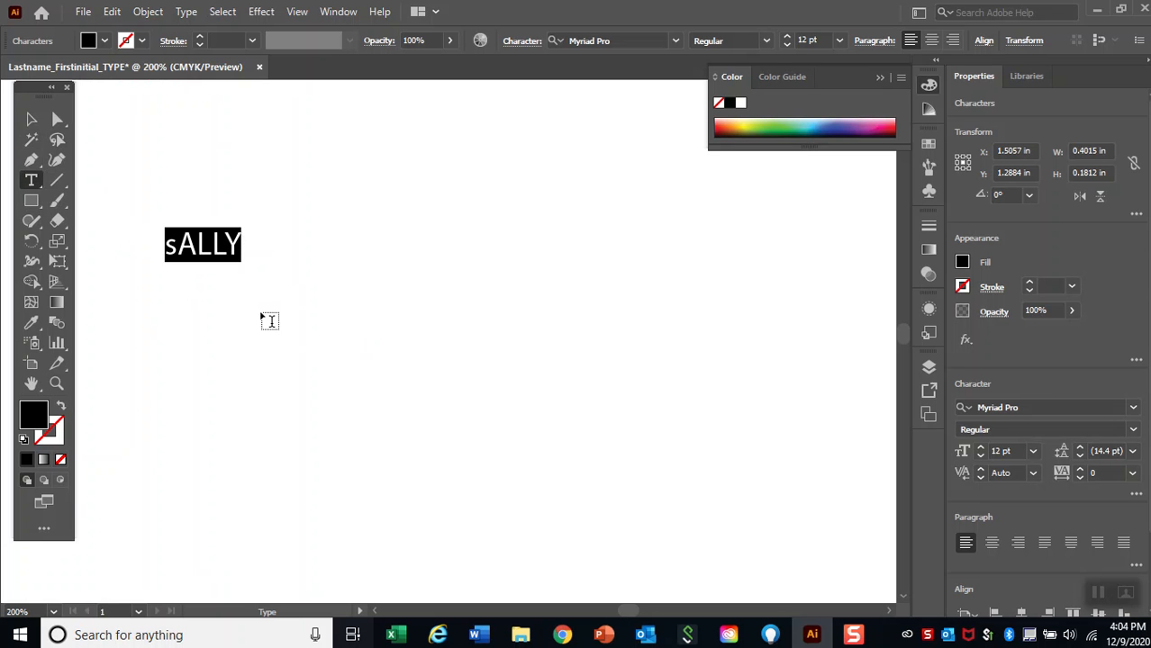
key("BackSpace")
type("Sally")
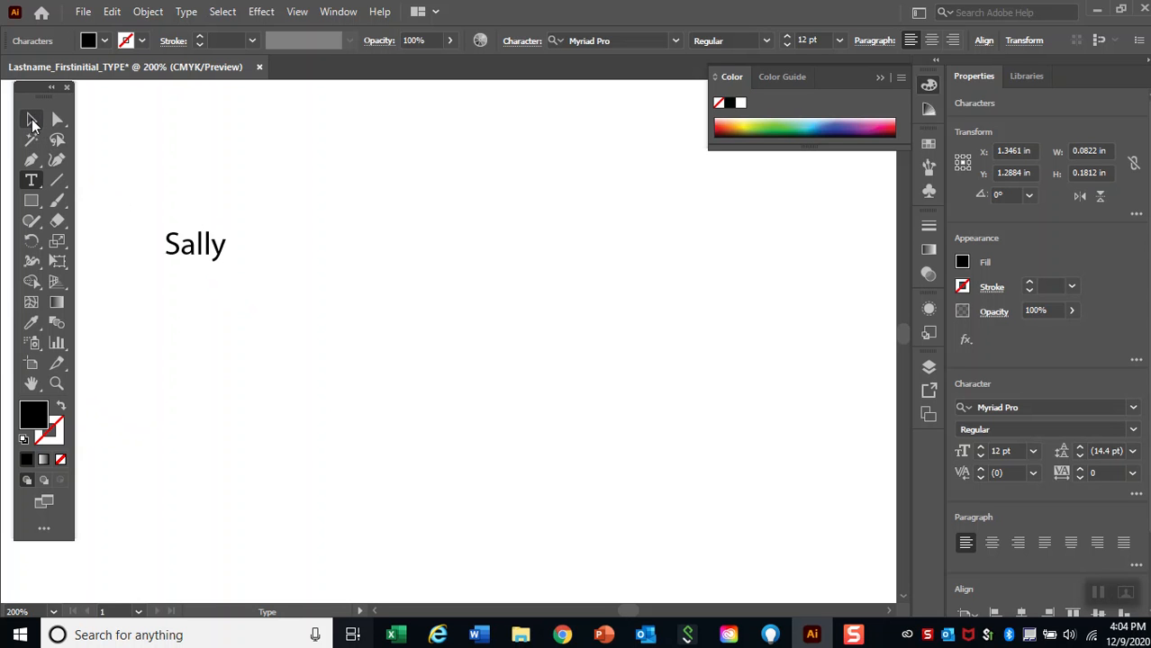
Replace the sample first name with the text "Name".
key("BackSpace")
key("BackSpace")
key("BackSpace")
key("BackSpace")
key("BackSpace")
type("Nombra")
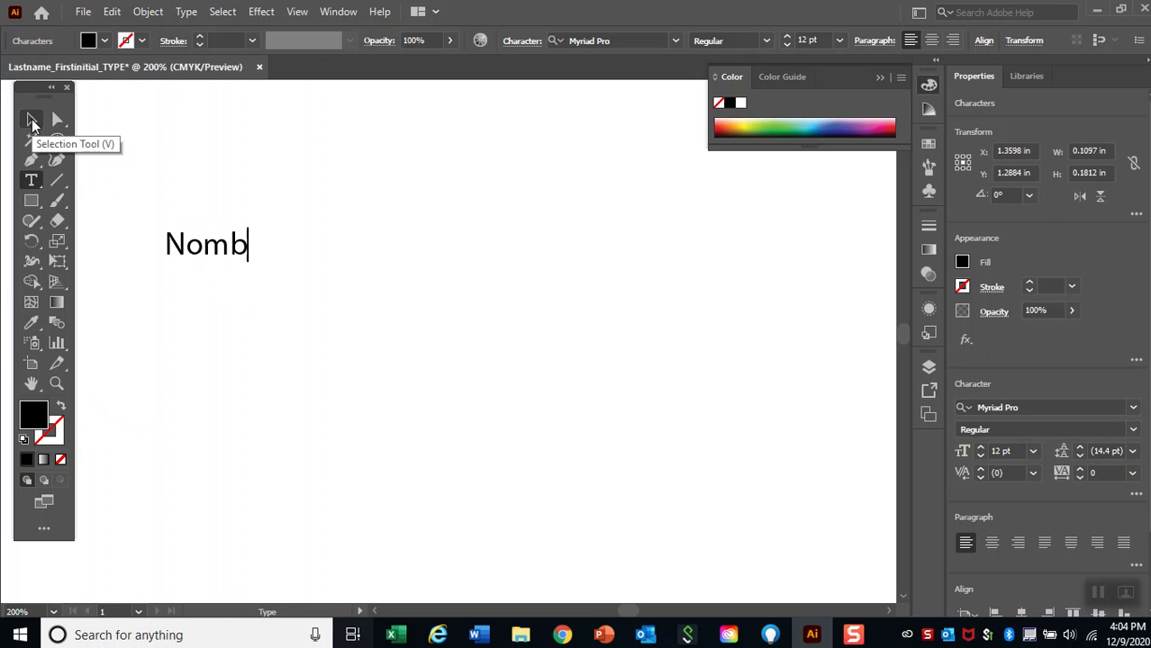
key("BackSpace")
type("e")
key("BackSpace")
key("BackSpace")
key("BackSpace")
key("BackSpace")
key("BackSpace")
type("ame")
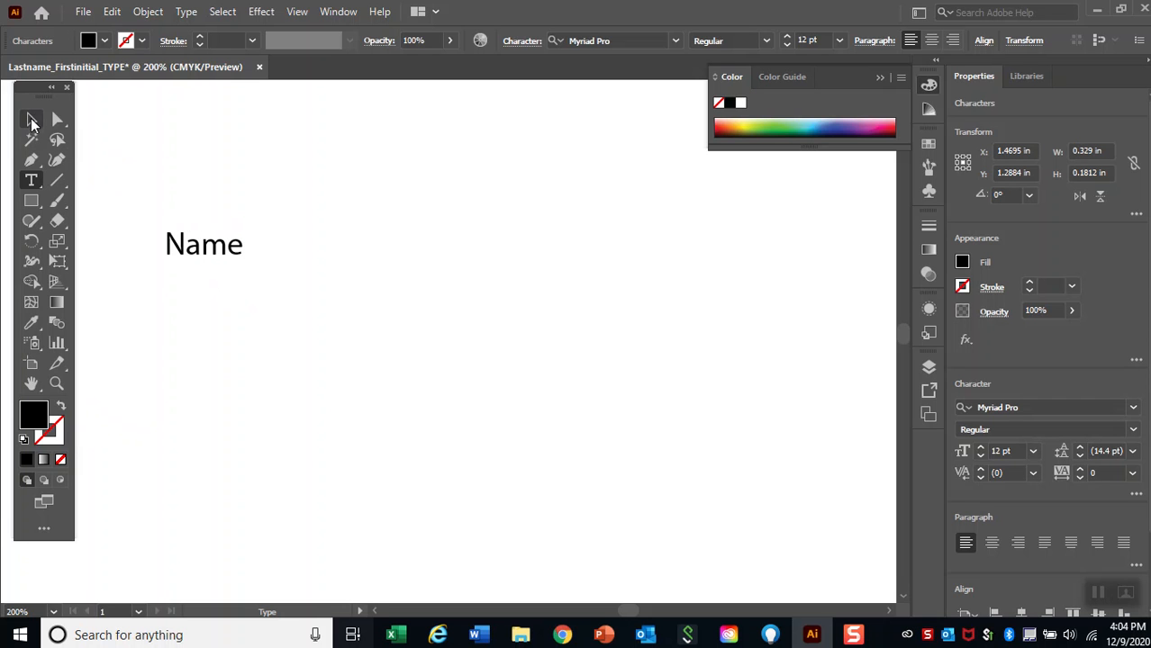
Enlarge the "Name" text to about 83 pt and change its font to Britannic Bold.
left_click(30, 120)
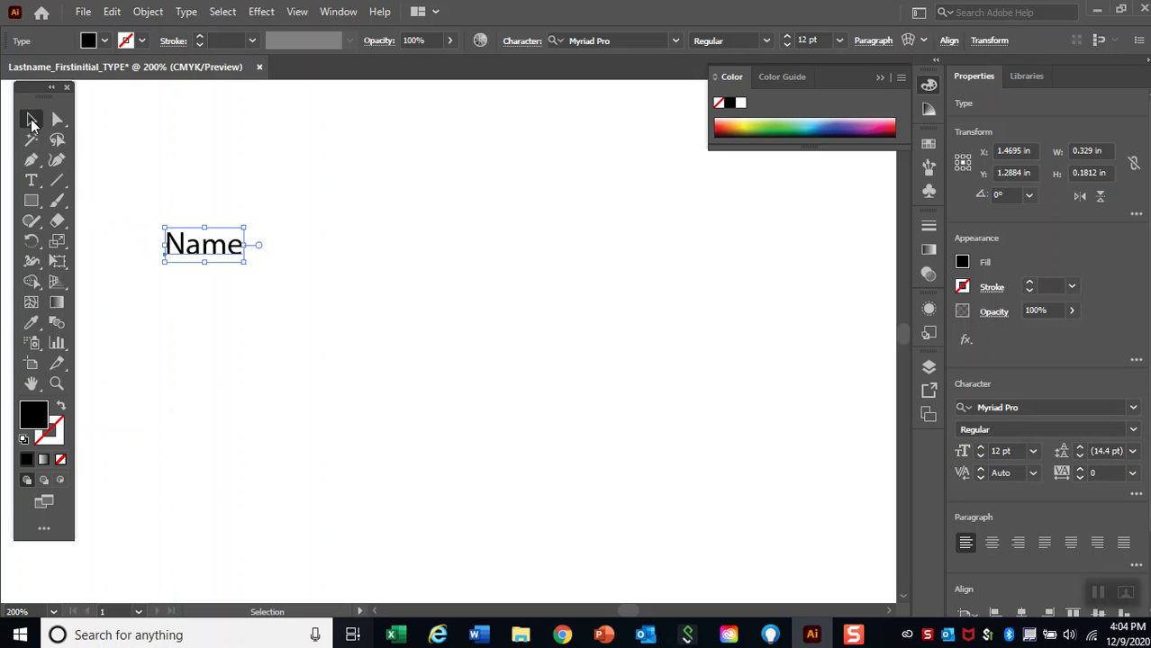
left_click_drag(244, 261, 588, 466)
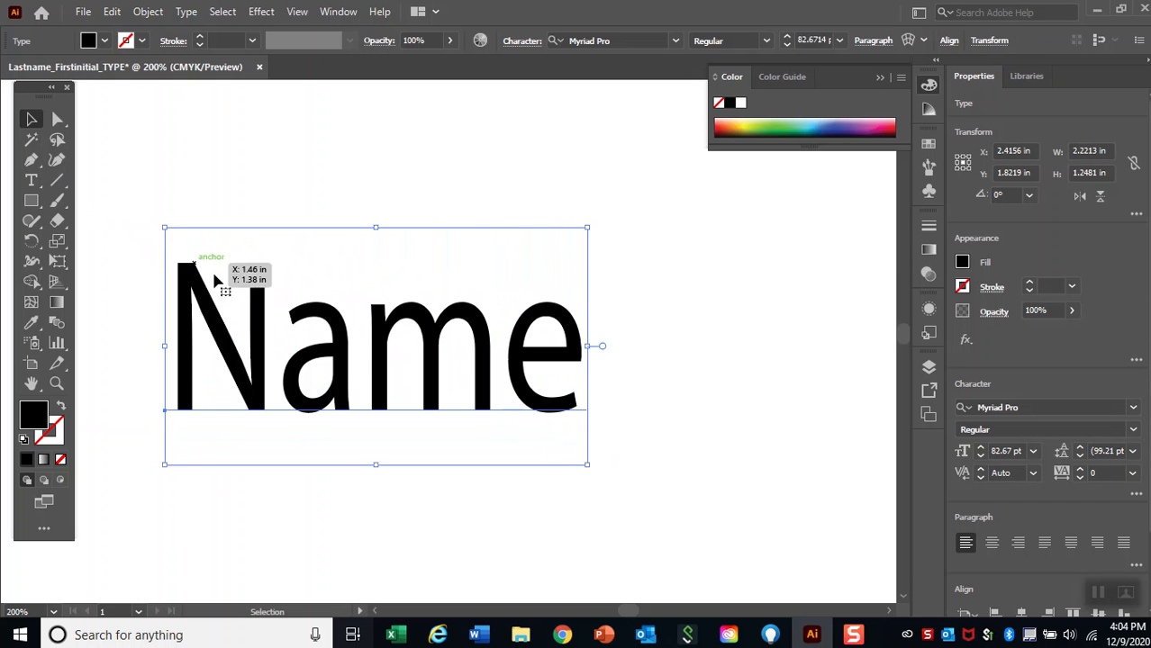
double_click(289, 361)
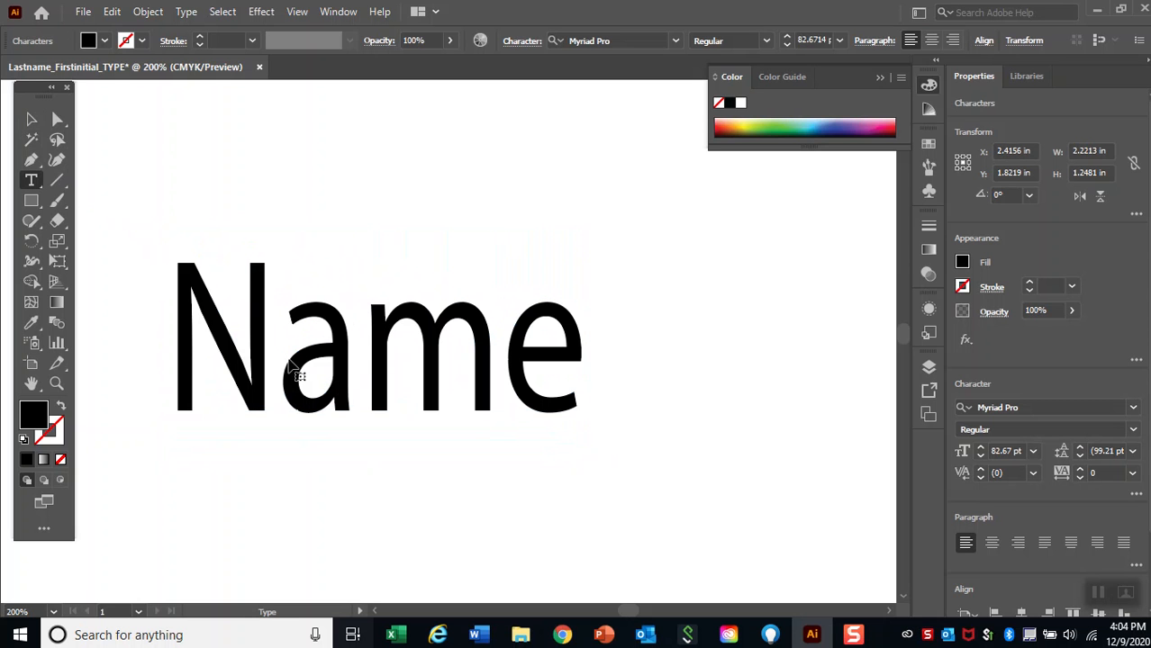
left_click_drag(177, 335, 571, 372)
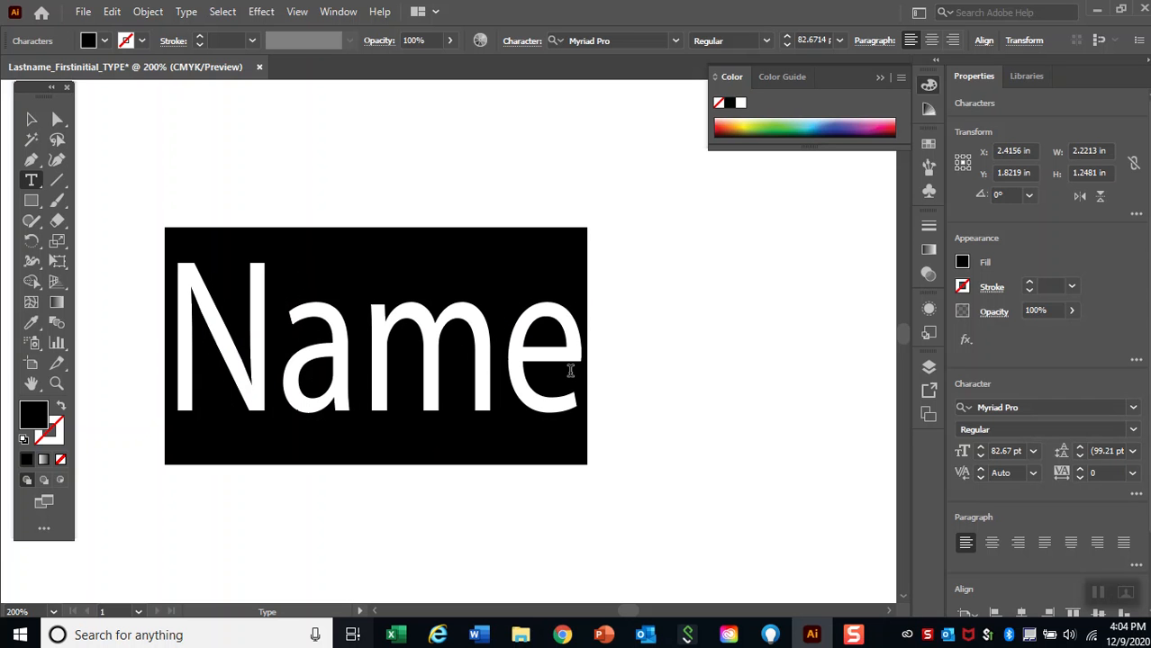
left_click(676, 43)
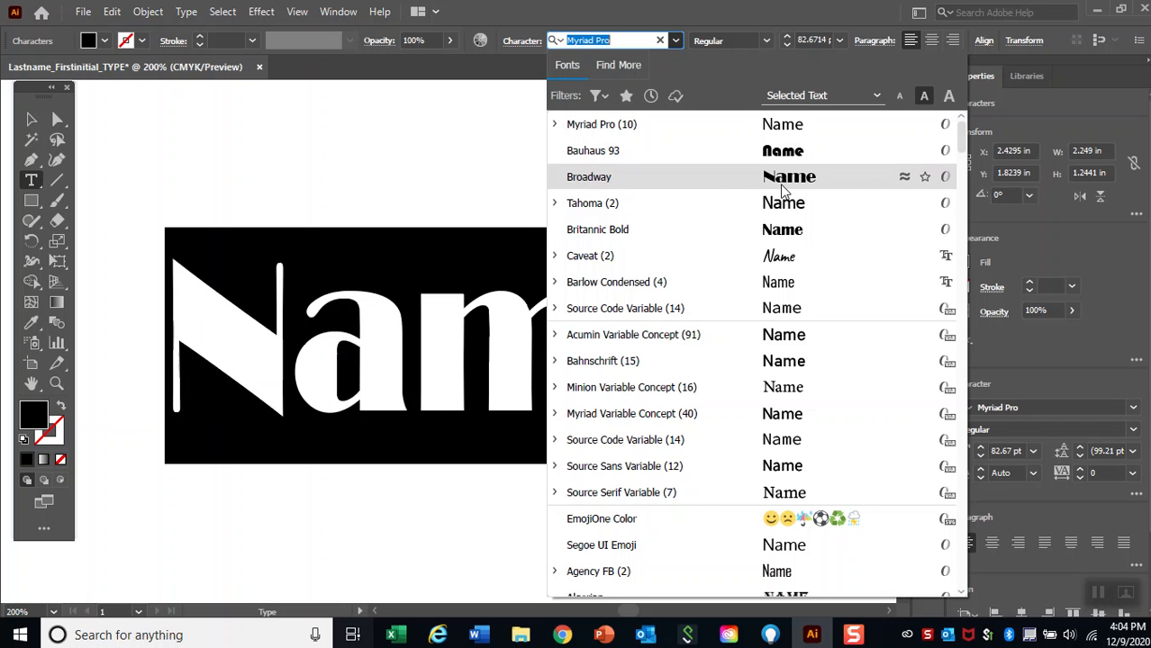
left_click(784, 236)
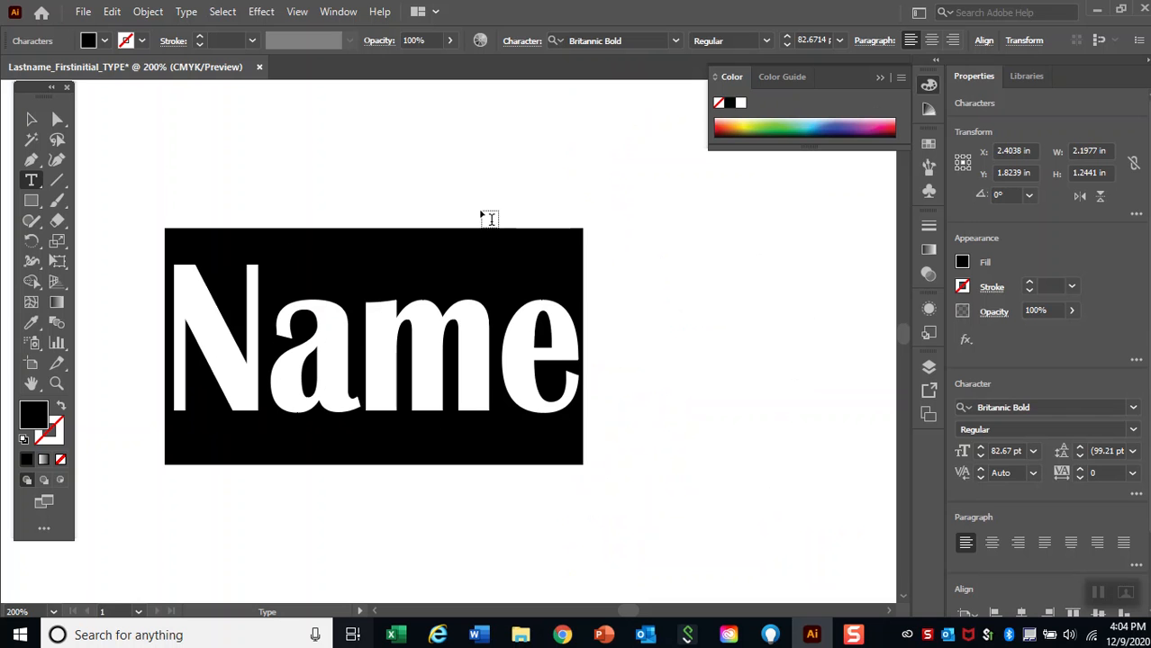
Change the fill colour of the "Name" text to crimson, #BC1948.
left_click(31, 120)
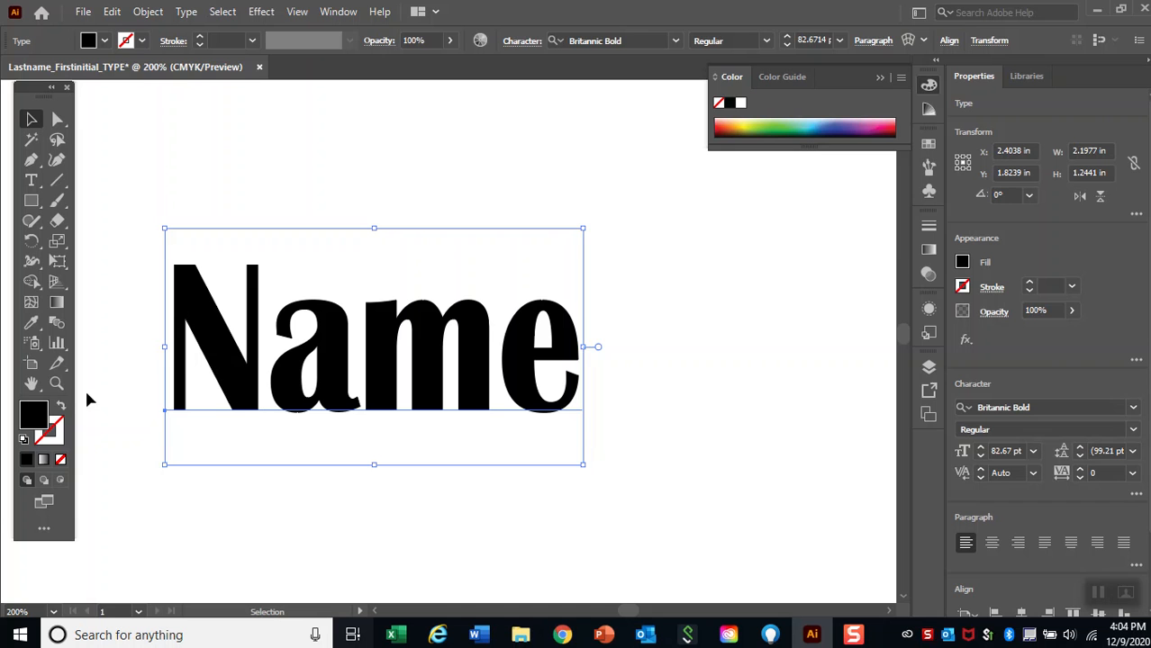
double_click(36, 426)
left_click(545, 259)
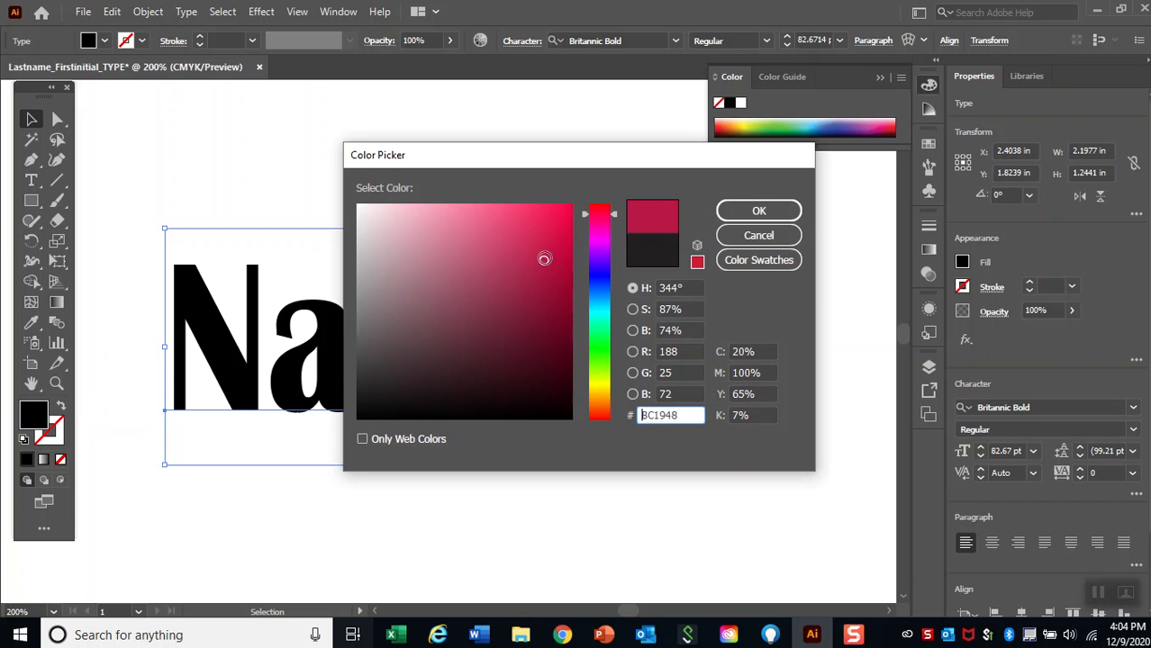
left_click(756, 214)
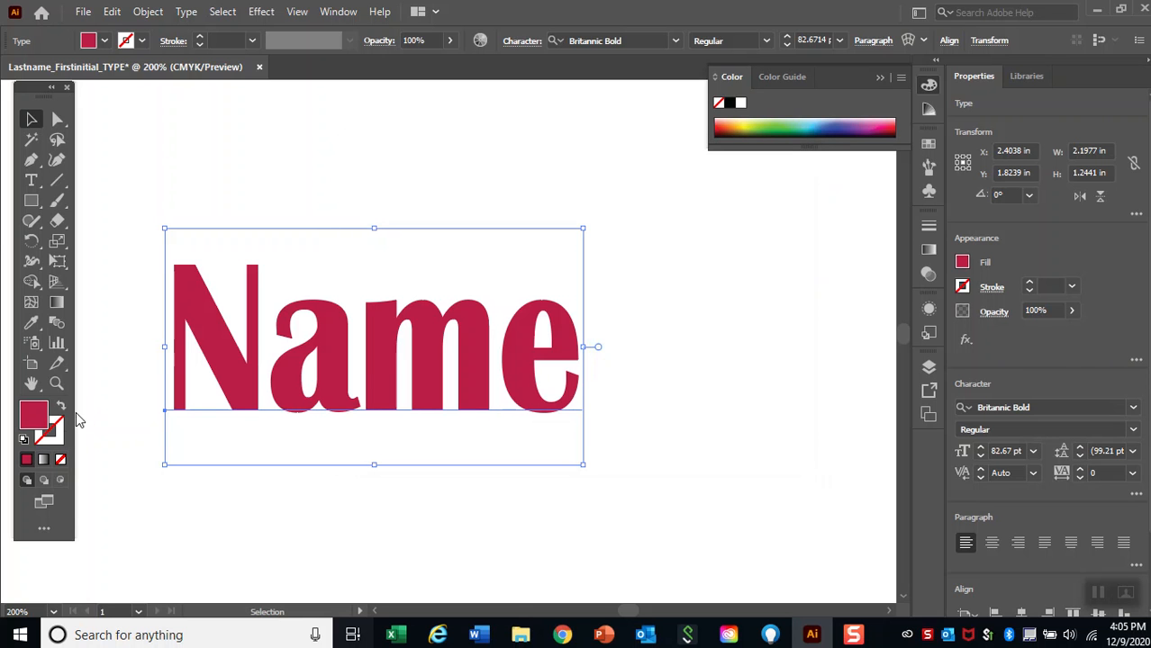
Give the "Name" text a light sky-blue stroke using a custom colour.
left_click(58, 441)
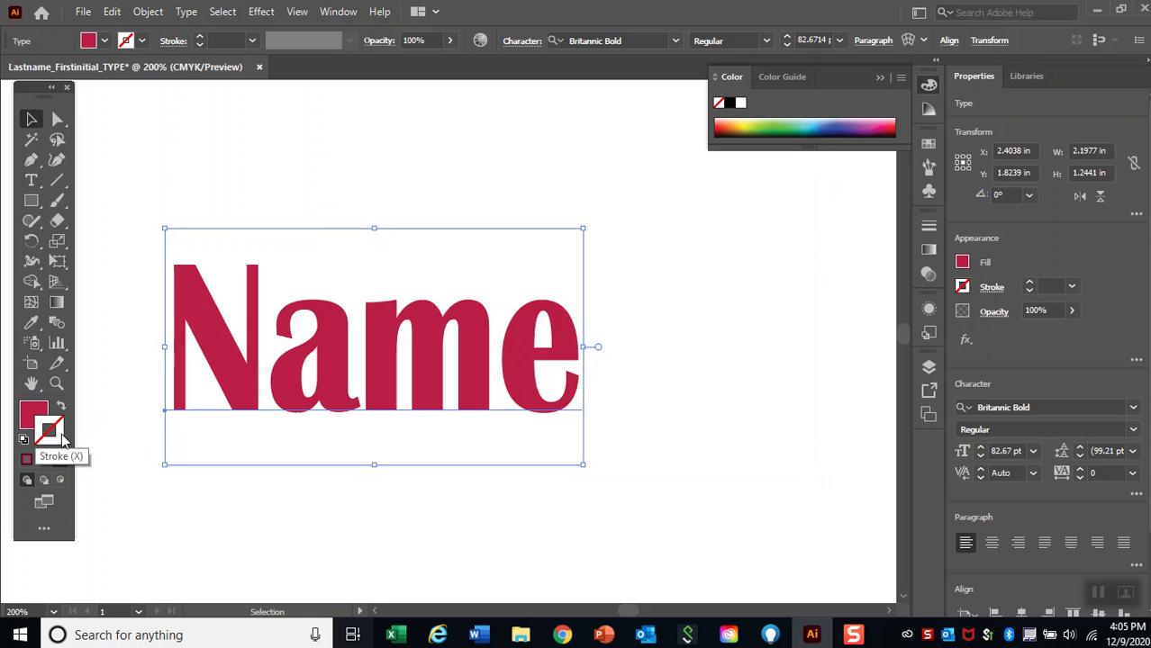
double_click(61, 437)
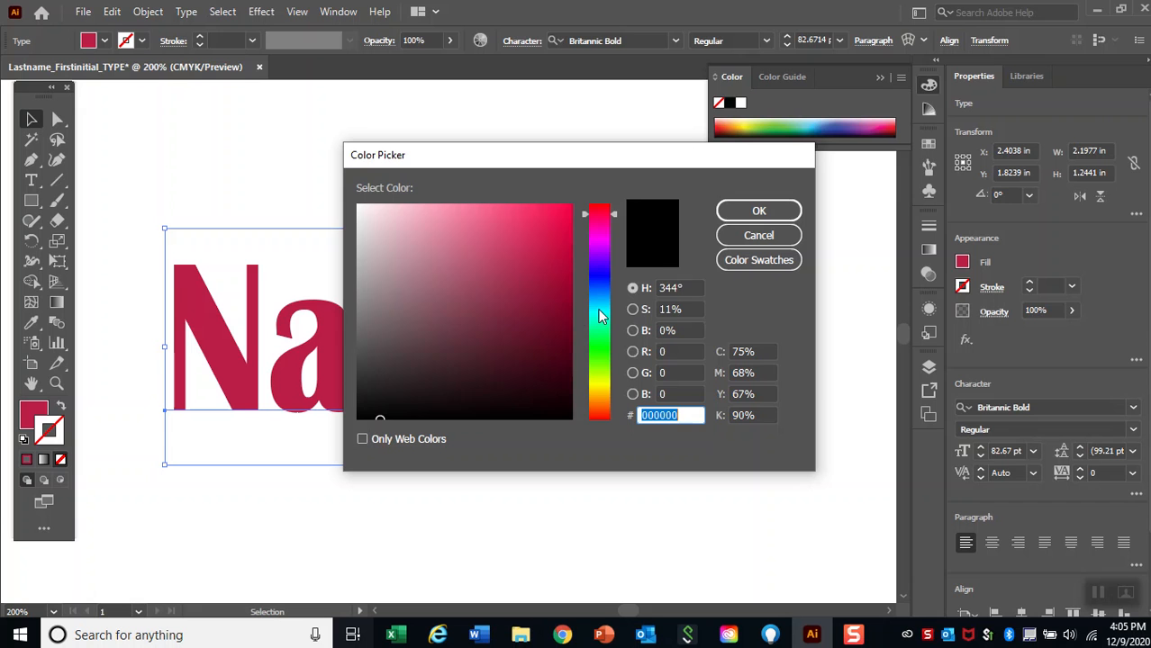
left_click(599, 310)
left_click(540, 218)
left_click(757, 212)
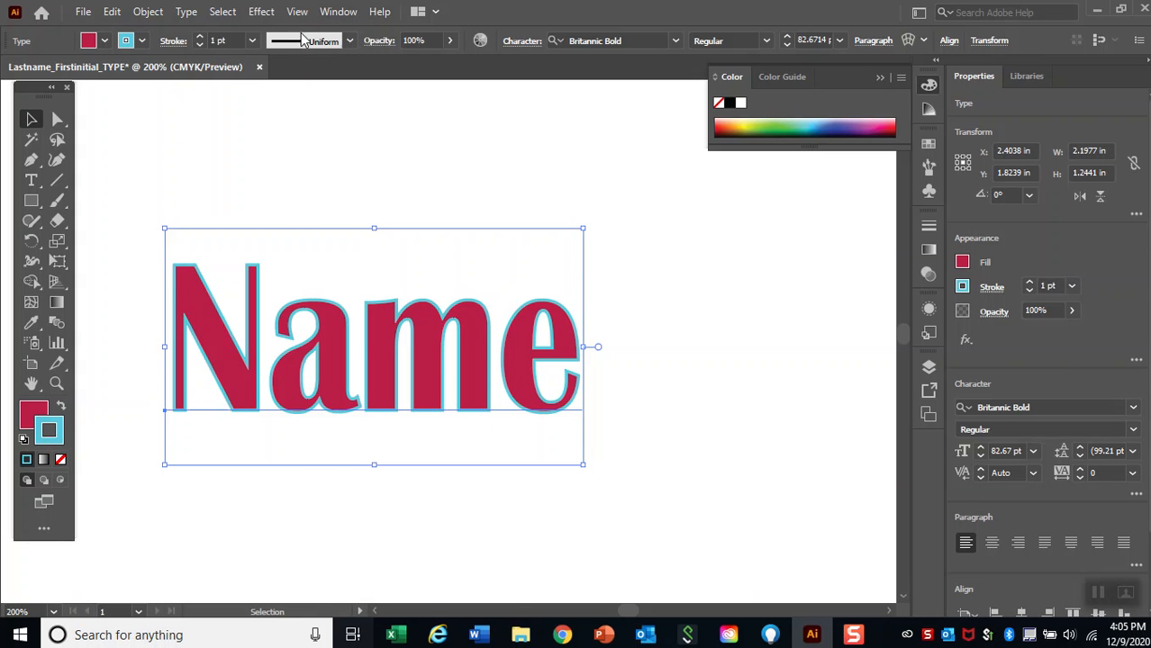
Try a 6 pt stroke weight on the "Name" text, and set it back to 1 pt.
left_click(252, 40)
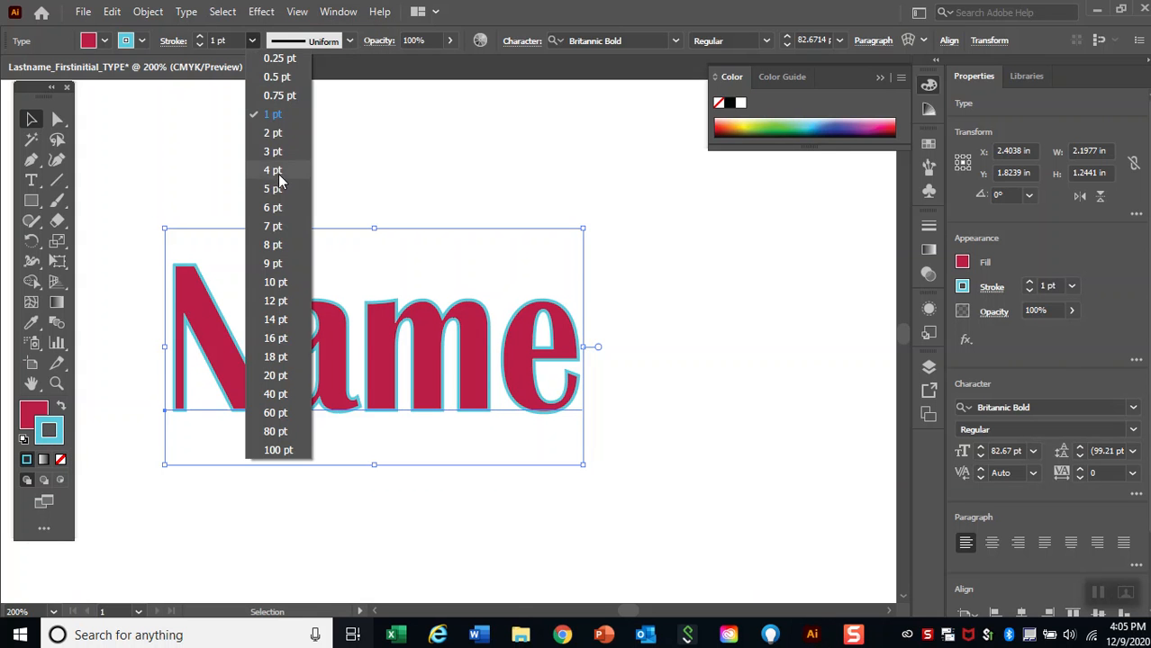
left_click(275, 208)
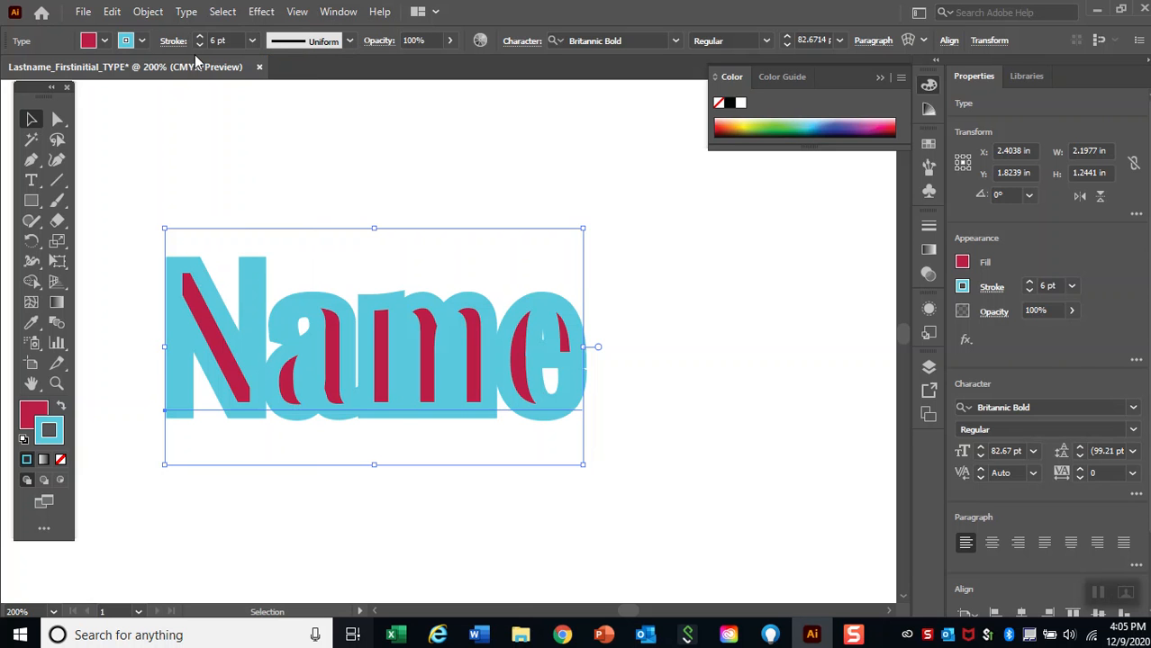
left_click(253, 42)
left_click(277, 118)
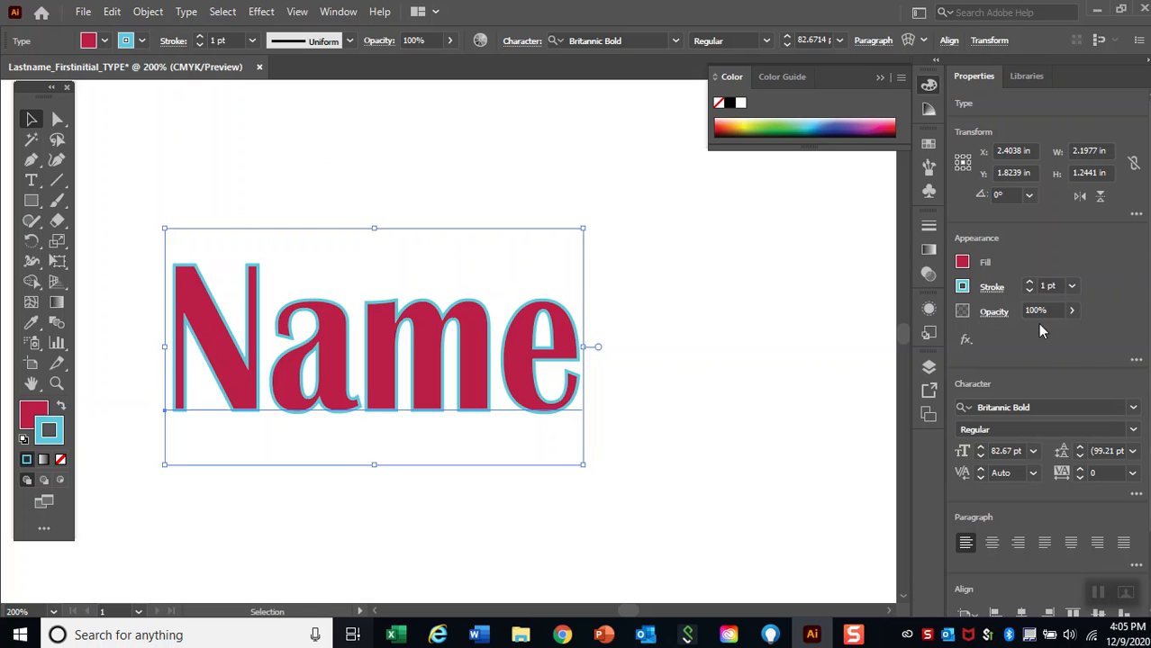
Change the fill of the "Name" text to a dark blue swatch.
left_click(962, 262)
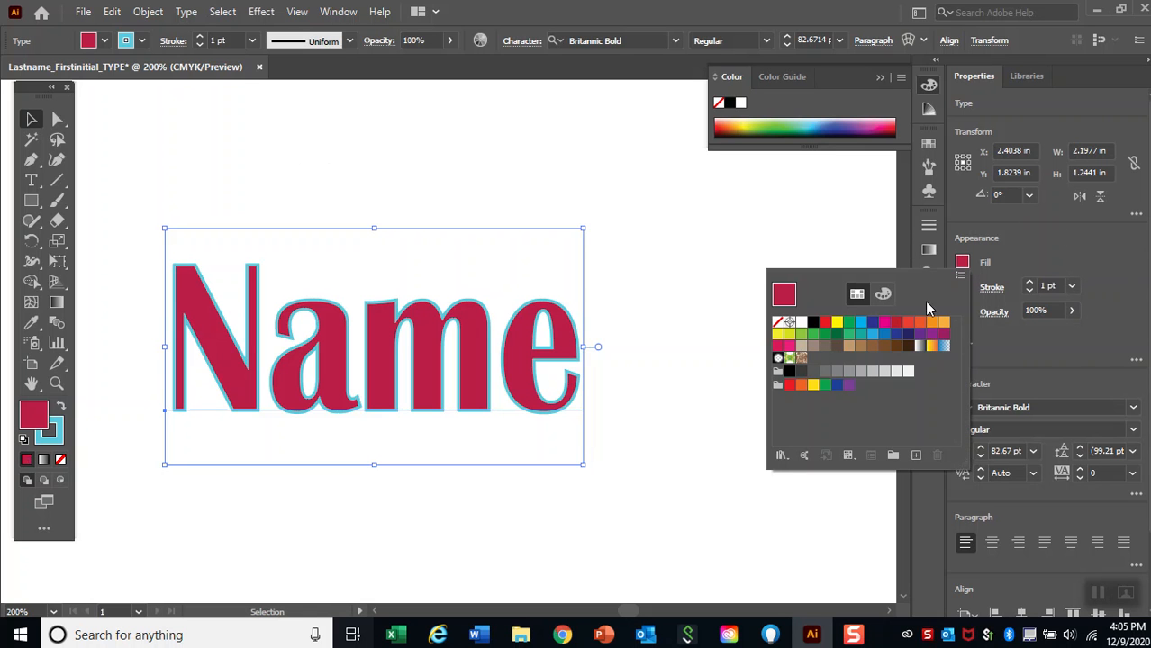
left_click(871, 322)
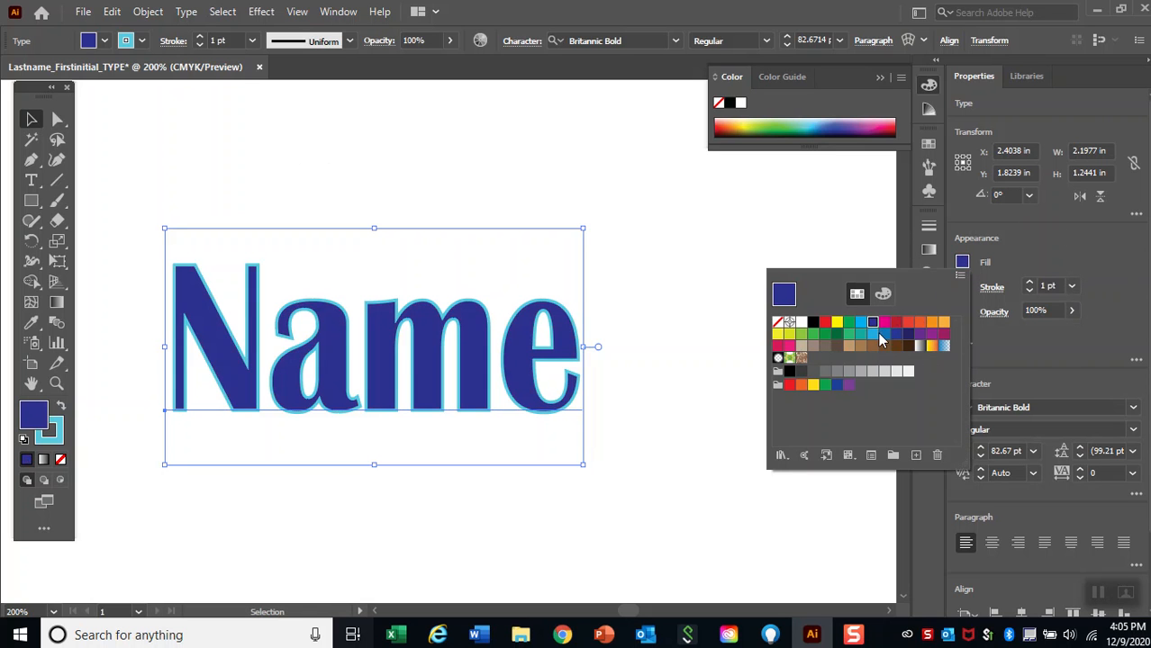
left_click(1014, 267)
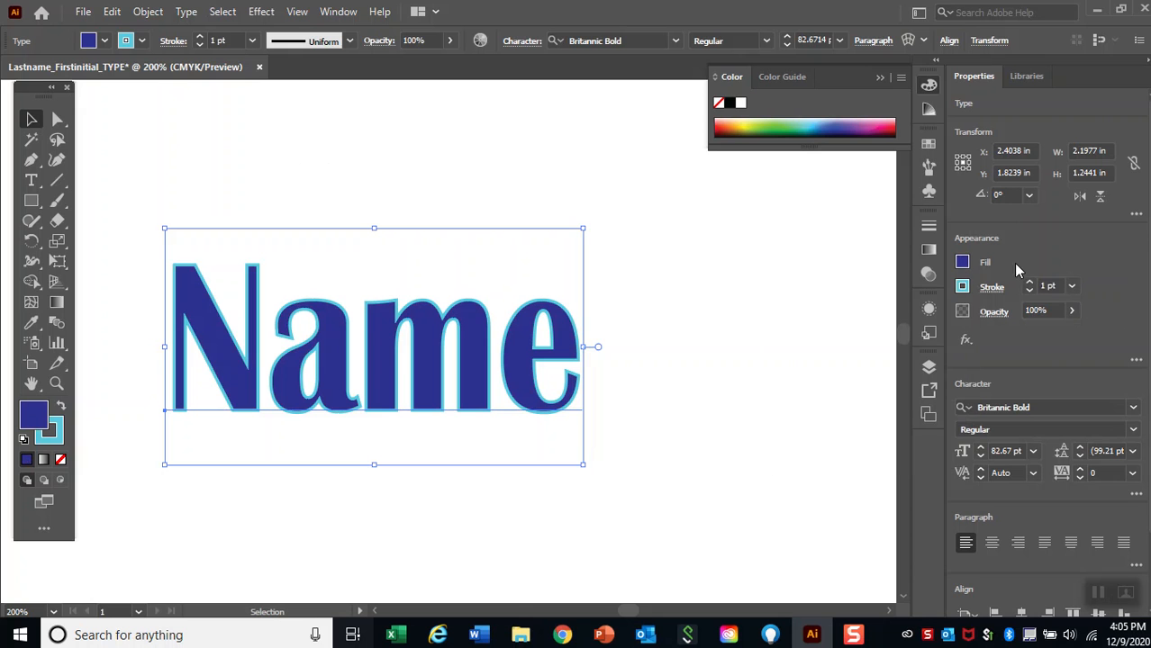
Change the stroke colour of the "Name" text to an orange swatch.
left_click(963, 287)
left_click(932, 347)
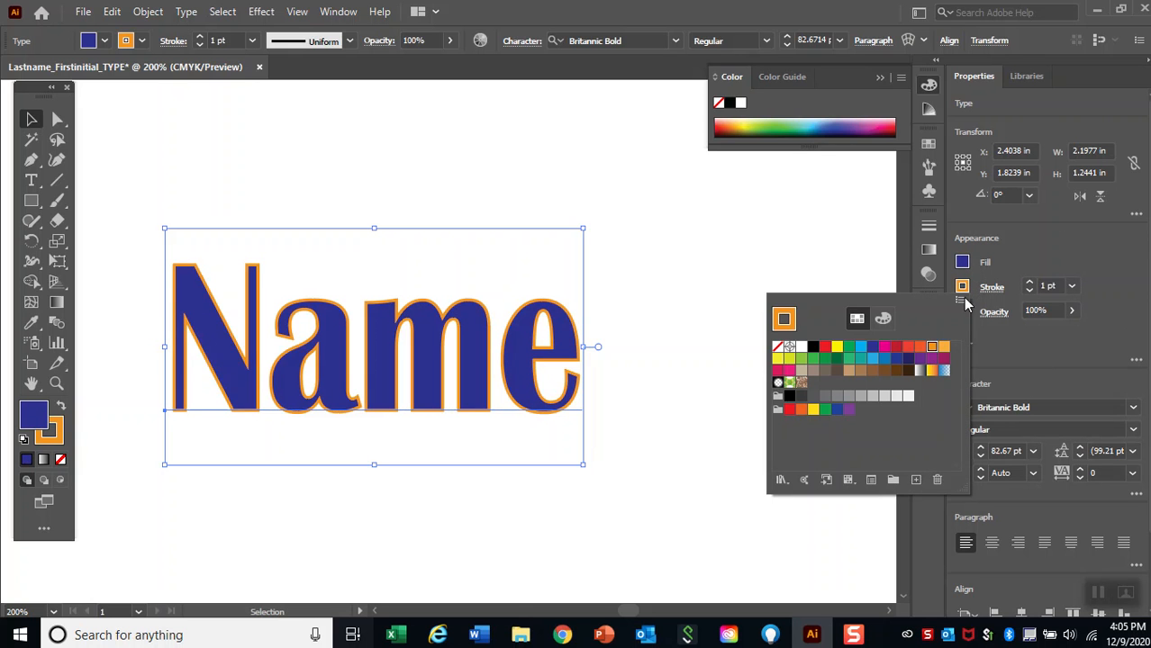
left_click(1029, 236)
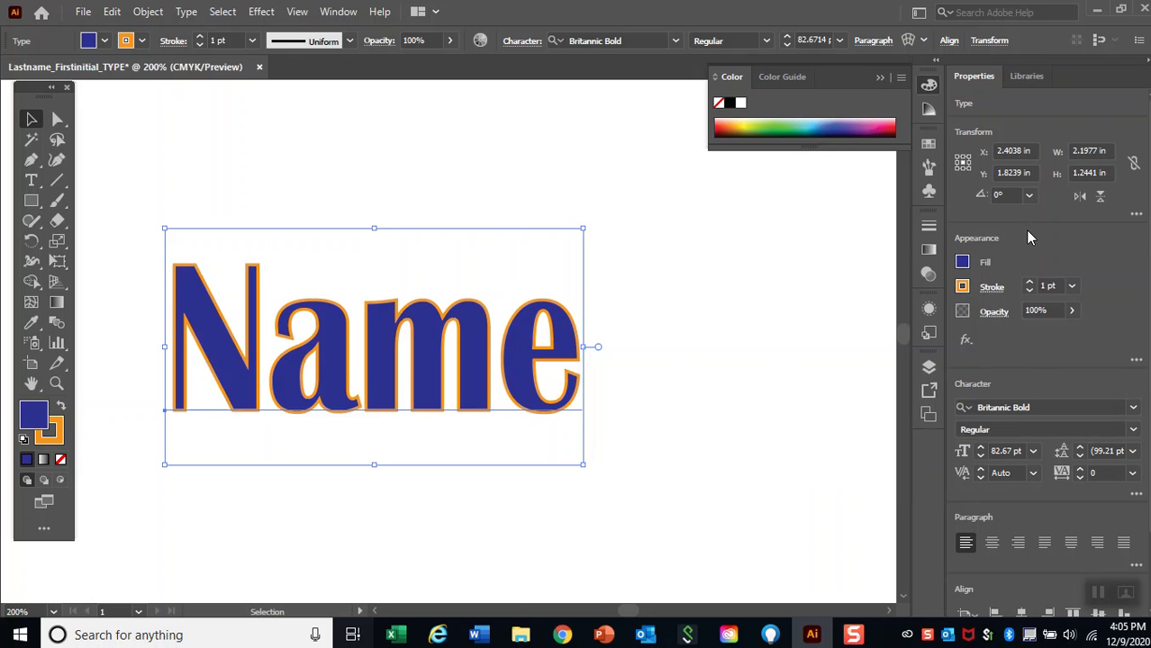
Try fills on the "Name" text: blue and maroon from the CMYK spectrum, dark brown and dusty pink from the Color Guide.
left_click(823, 124)
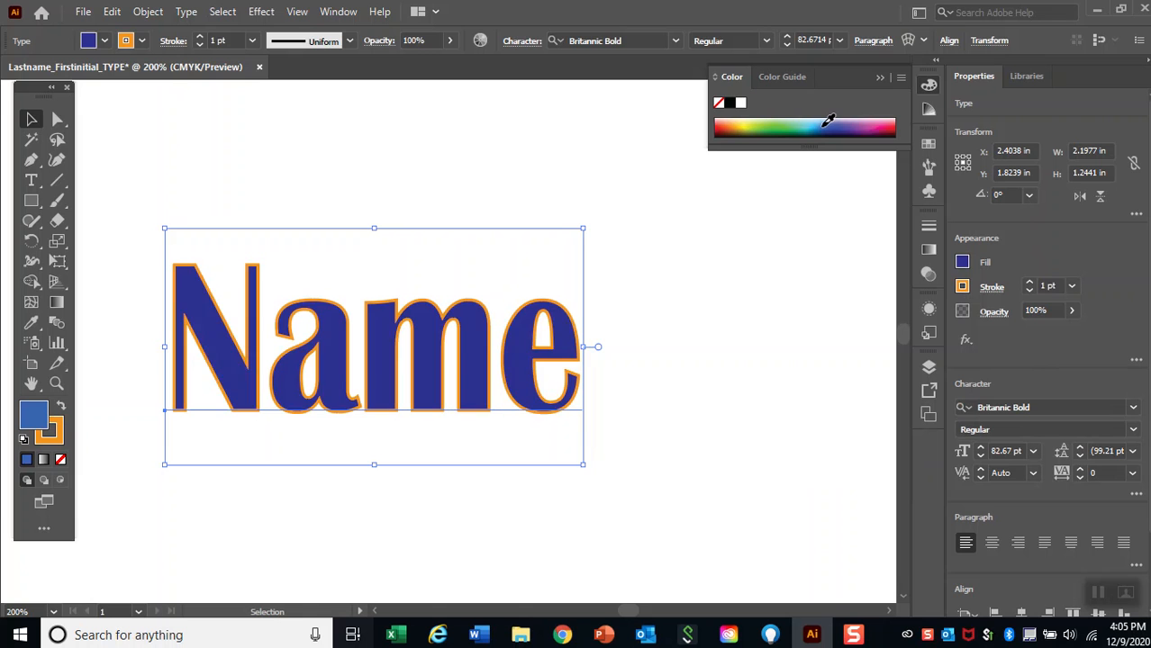
left_click(881, 130)
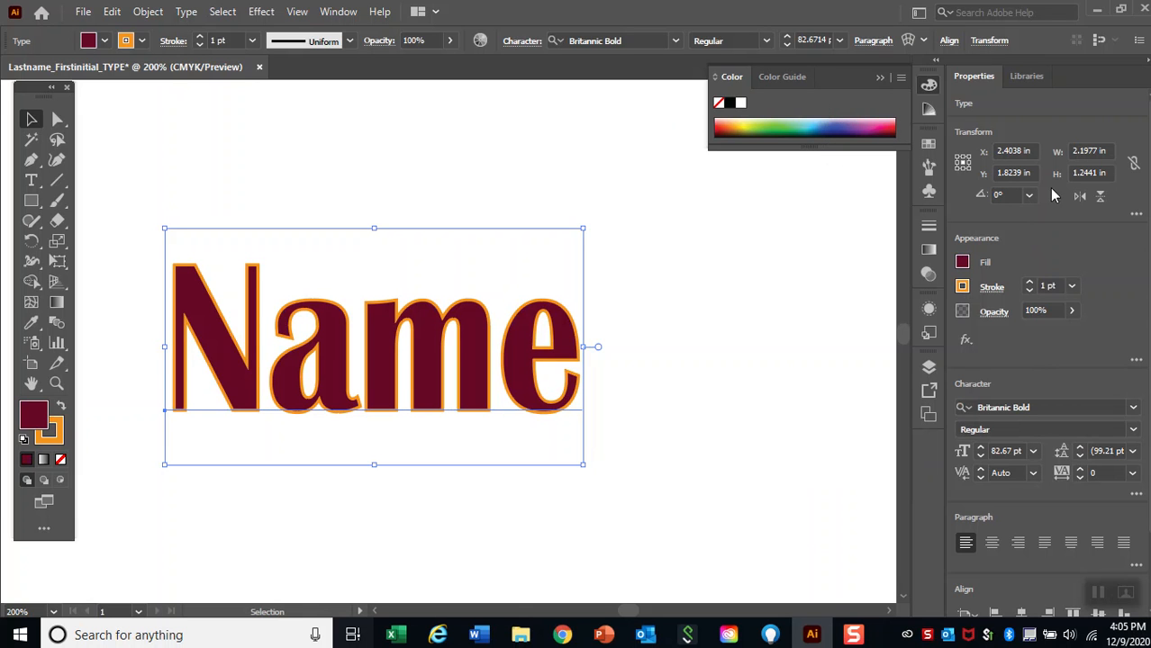
left_click(929, 109)
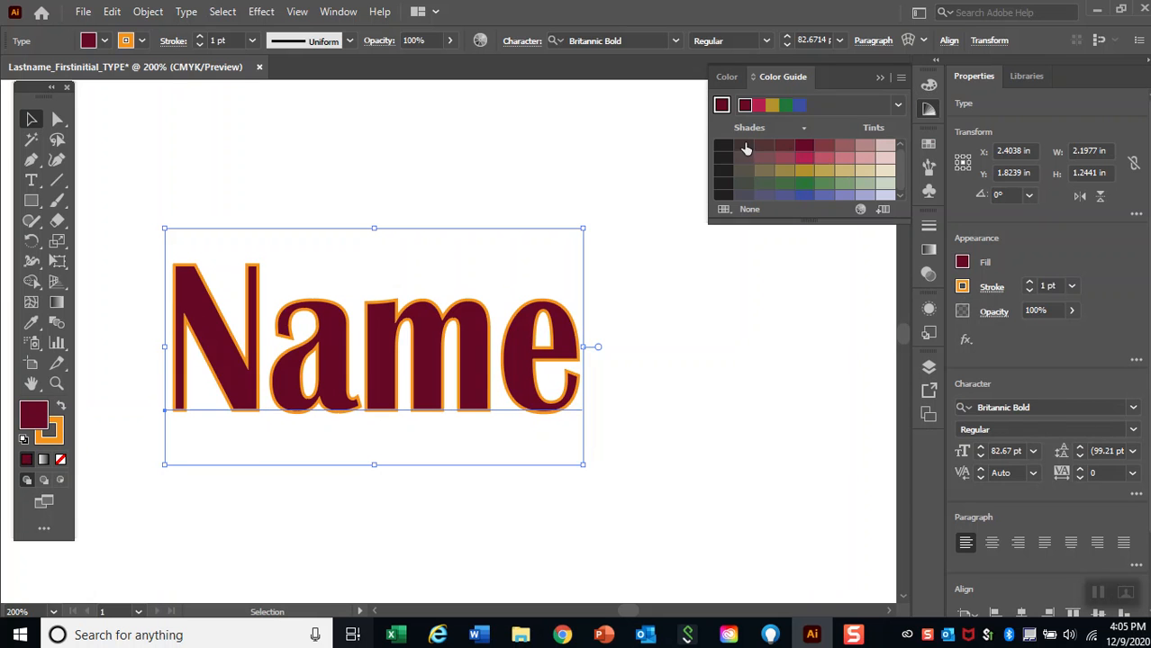
left_click(885, 146)
left_click(753, 154)
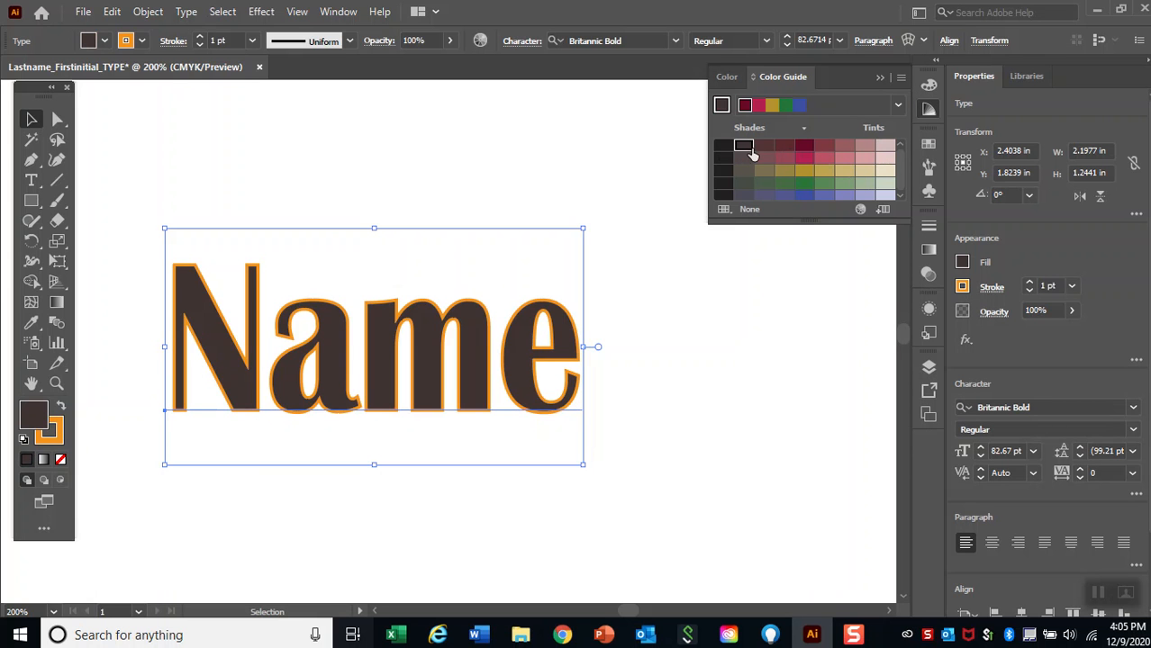
left_click(844, 161)
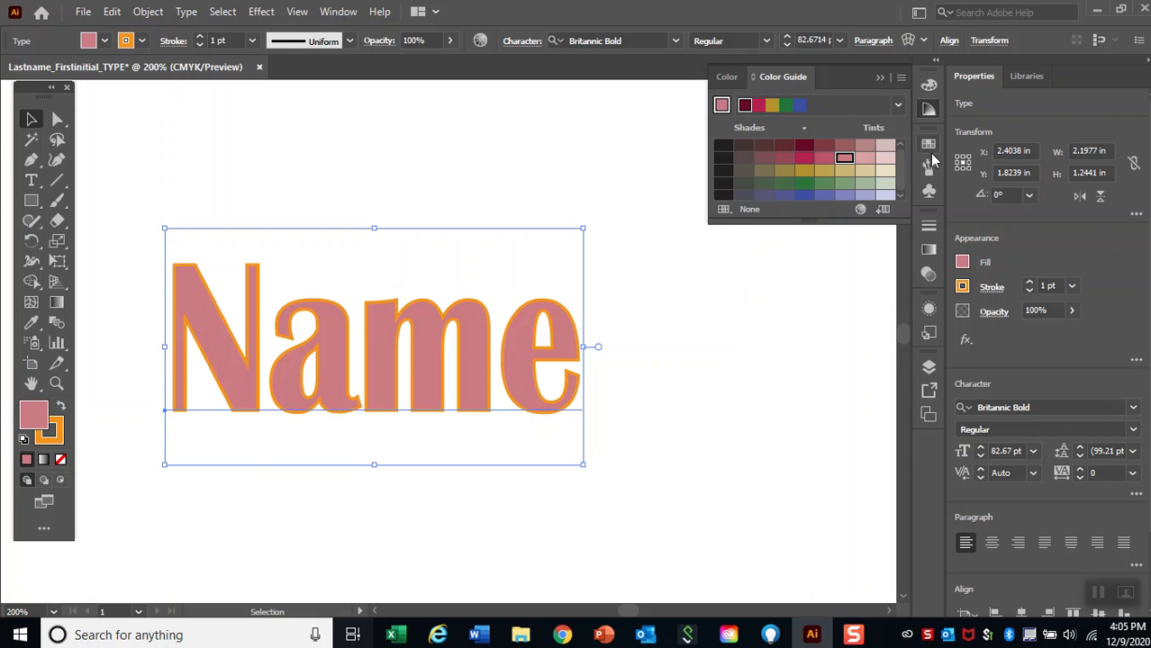
Try yellow and dark blue from the Swatches as the fill of the "Name" text.
left_click(928, 145)
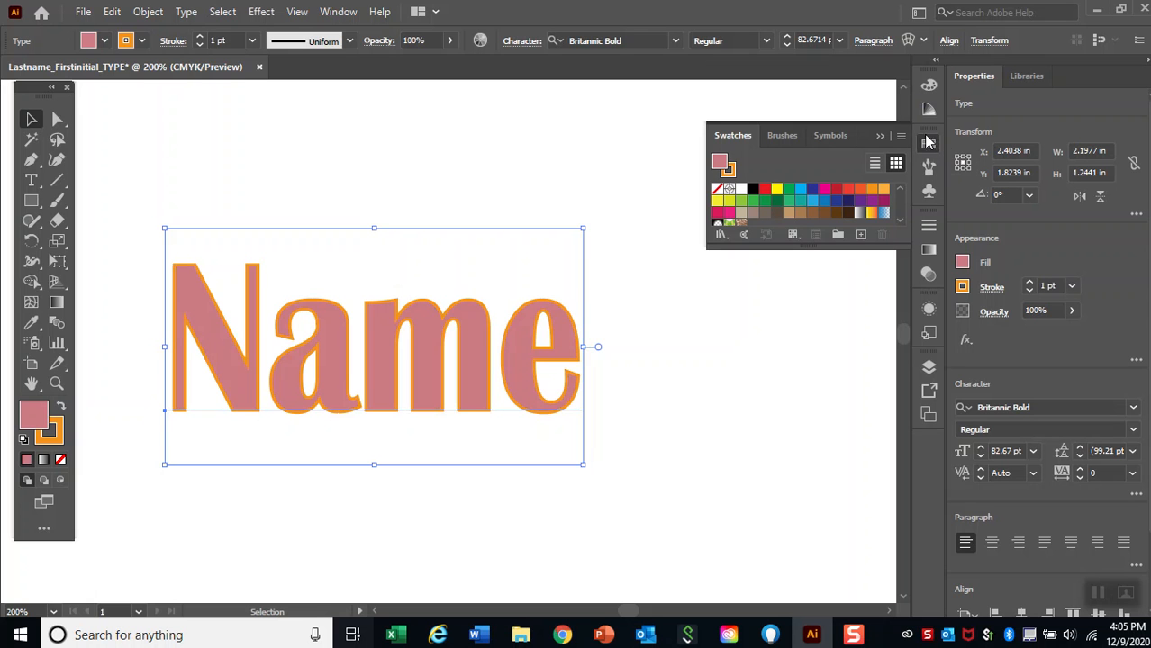
left_click(777, 191)
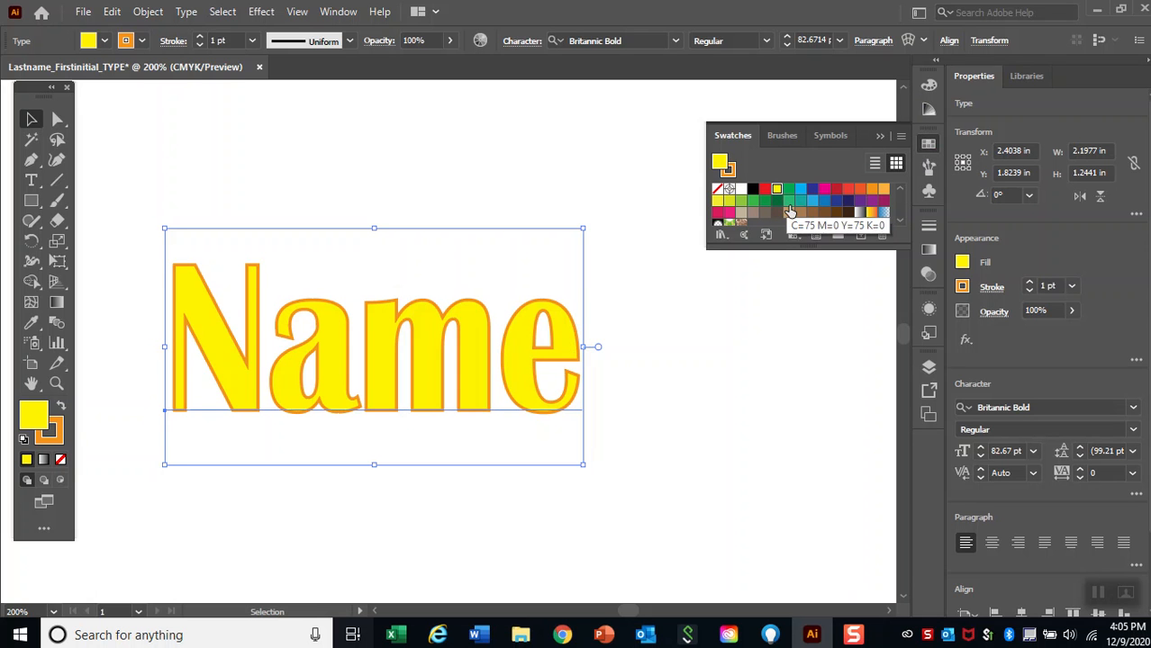
left_click(801, 201)
left_click(836, 201)
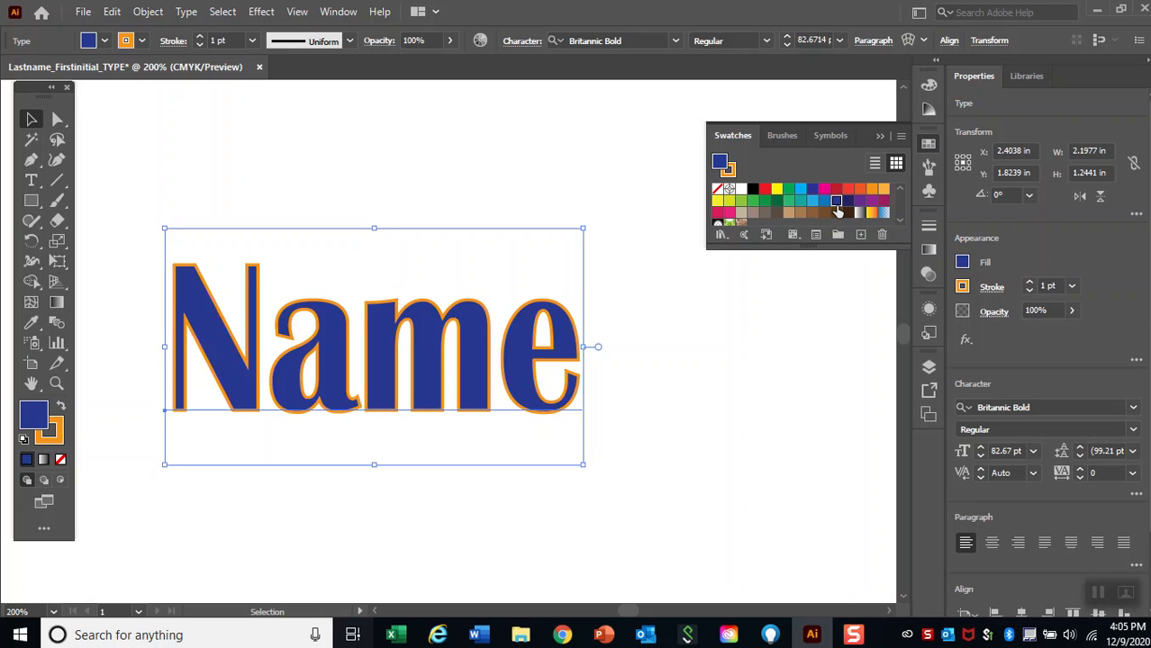
Set the fill of the "Name" text to the bright magenta swatch.
left_click(105, 41)
left_click(117, 69)
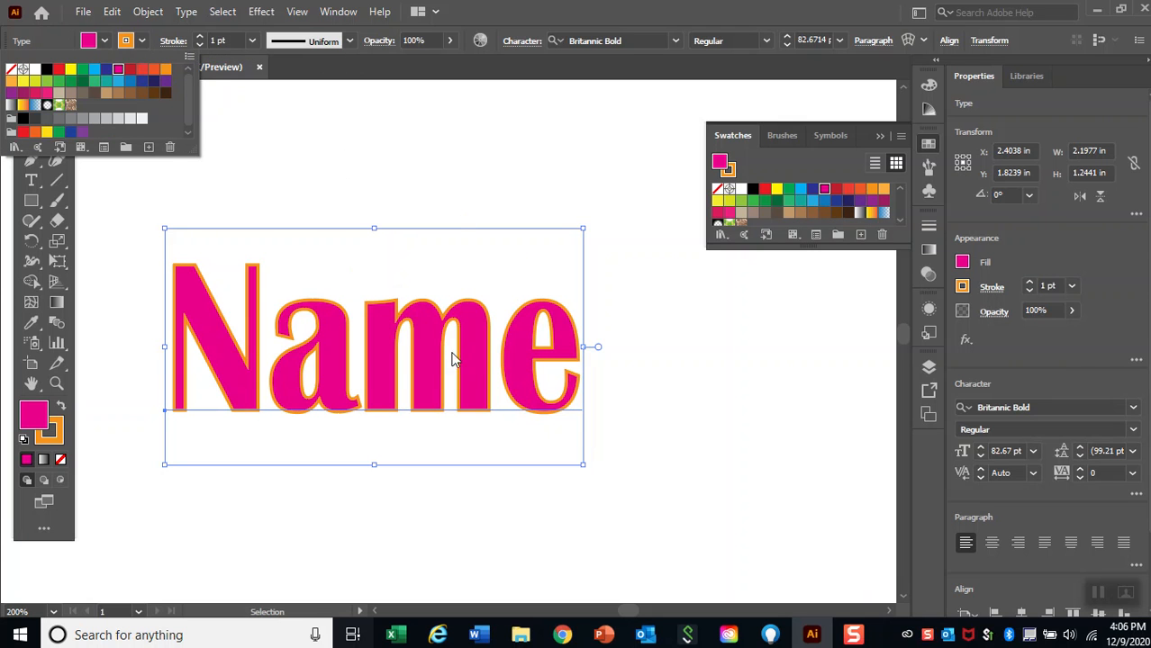
left_click(934, 150)
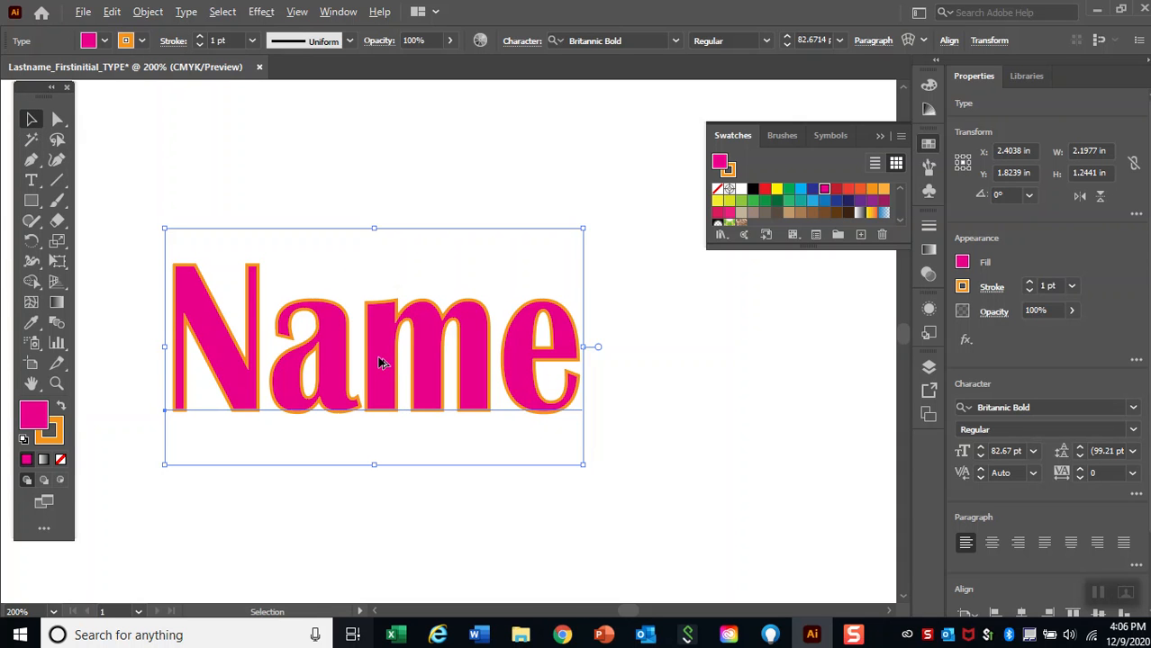
Duplicate the "Name" text directly below the original.
left_click_drag(378, 362, 380, 533)
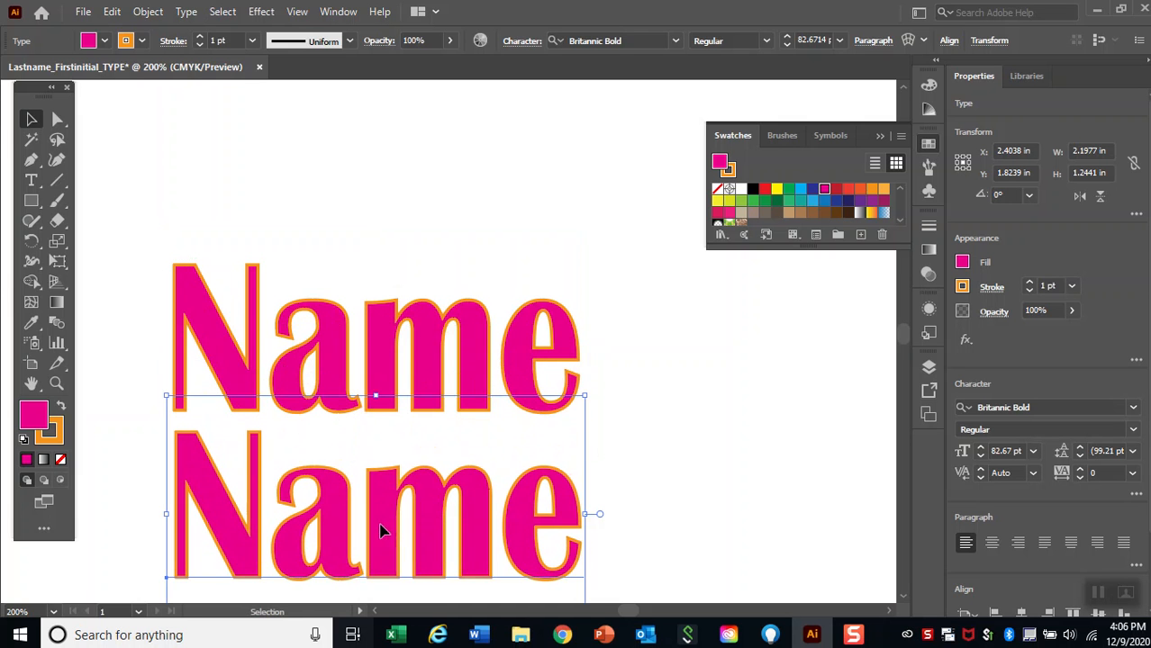
left_click_drag(904, 333, 905, 327)
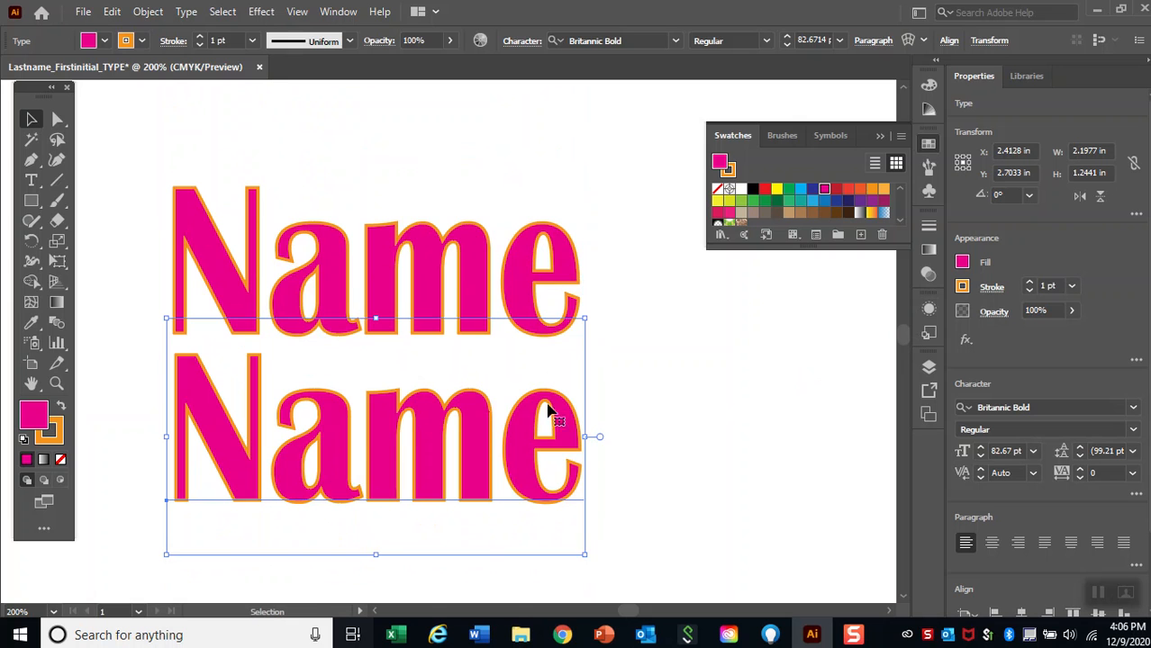
Change the font of the lower "Name" copy to Source Serif Variable and deselect it.
double_click(374, 447)
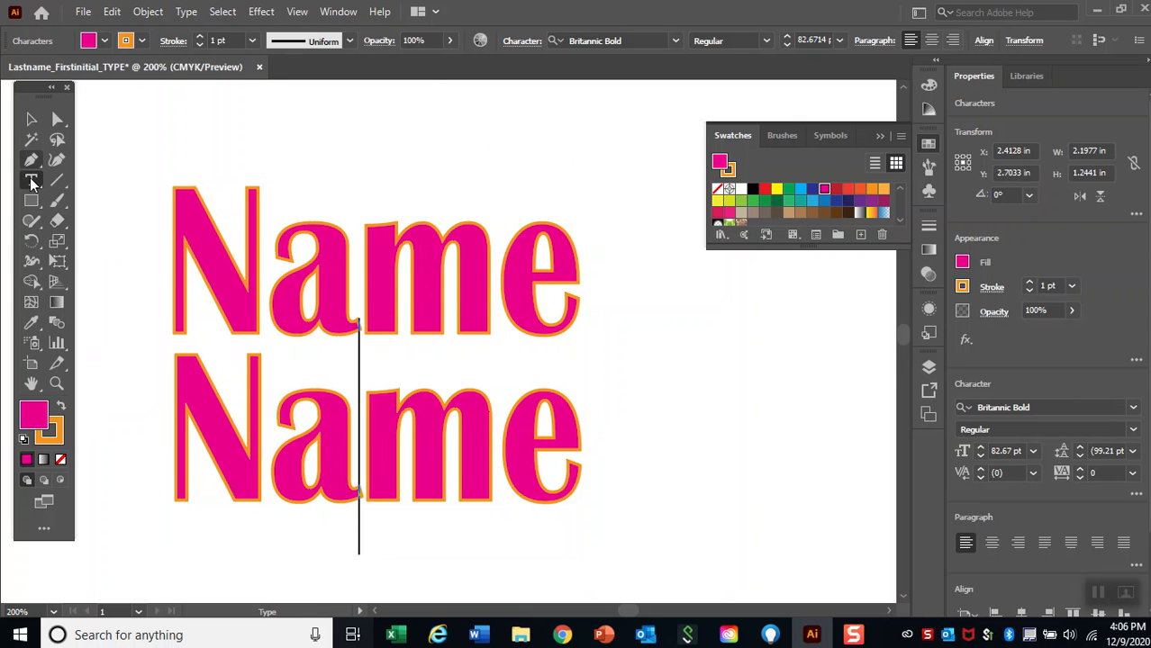
left_click_drag(187, 450, 575, 381)
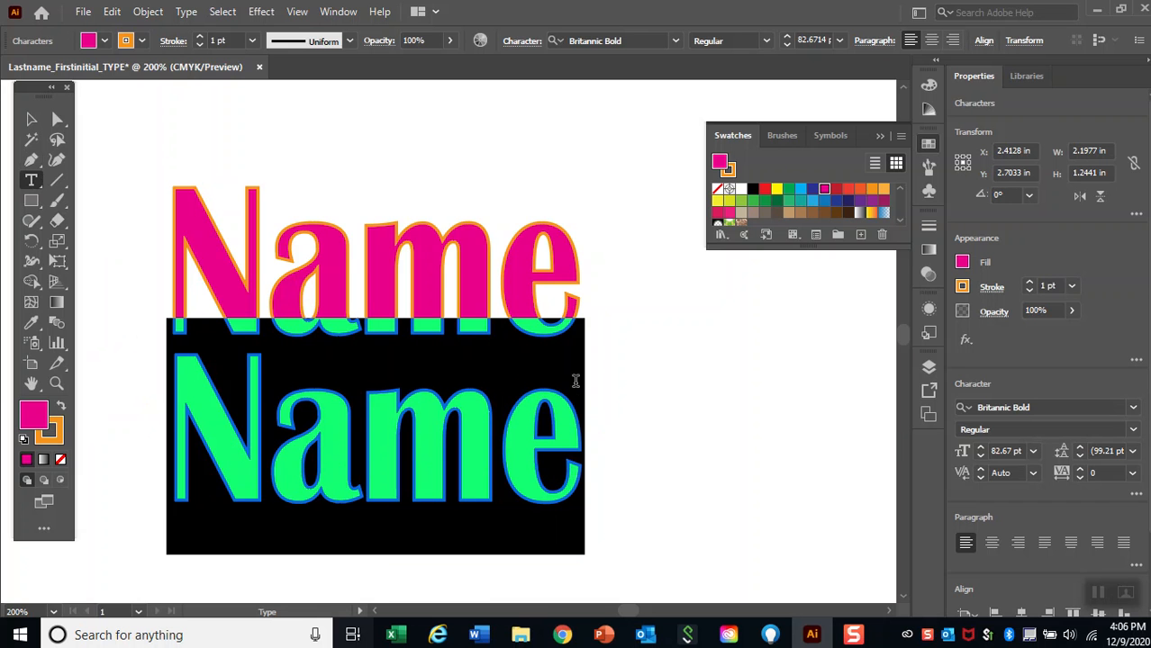
left_click(675, 42)
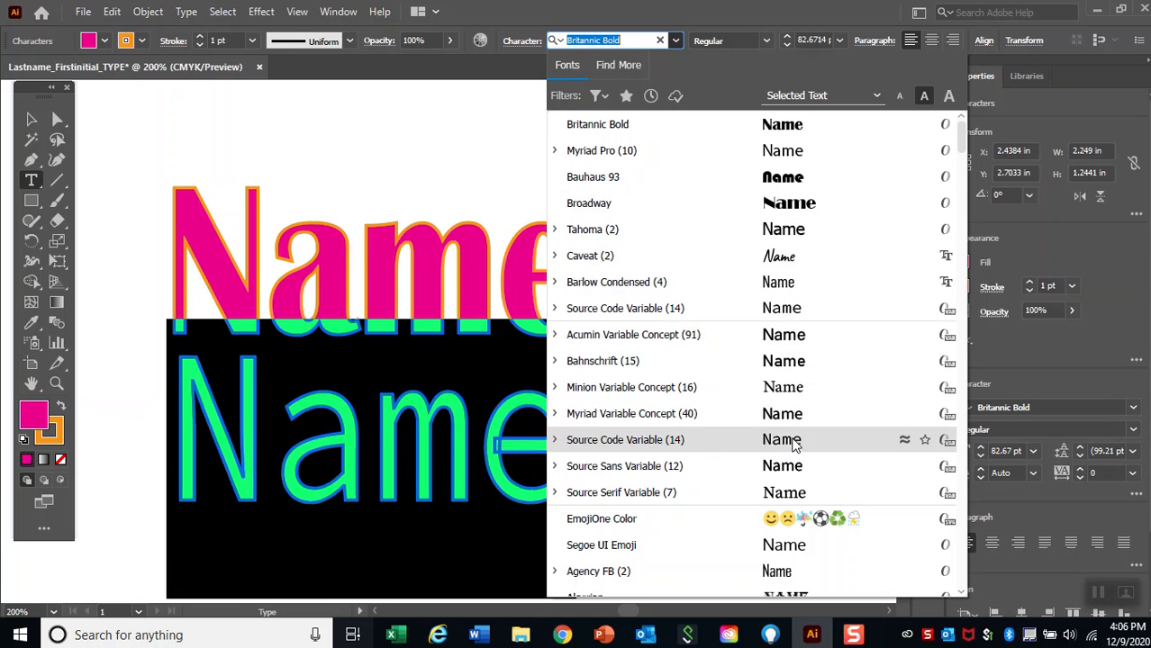
left_click(793, 500)
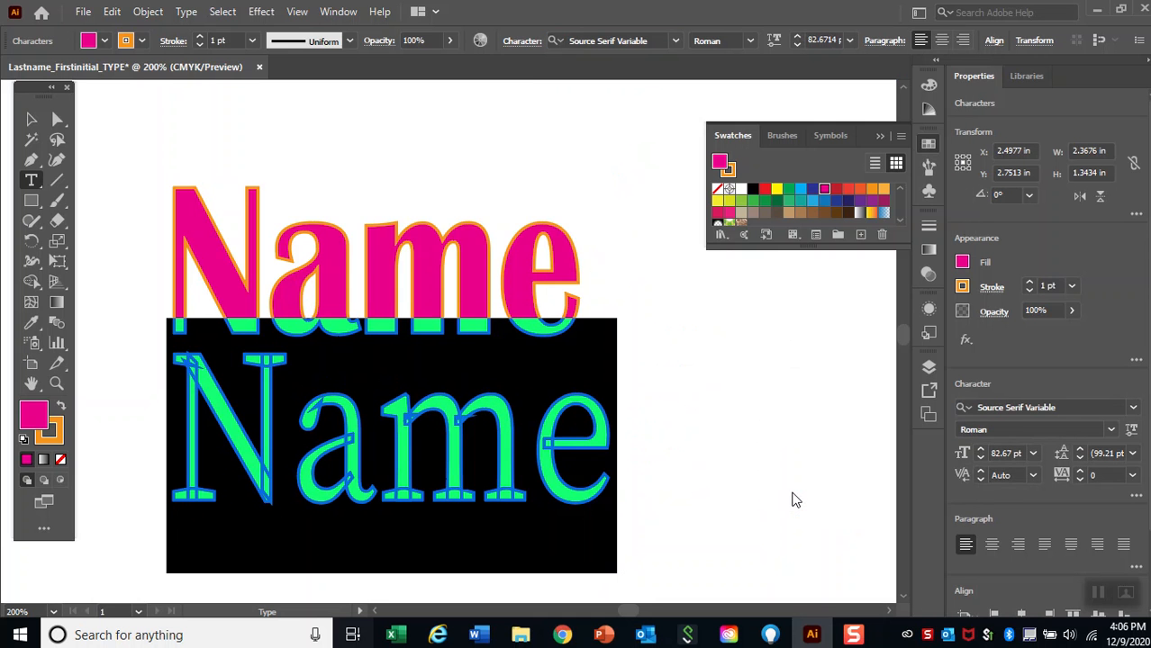
key("Escape")
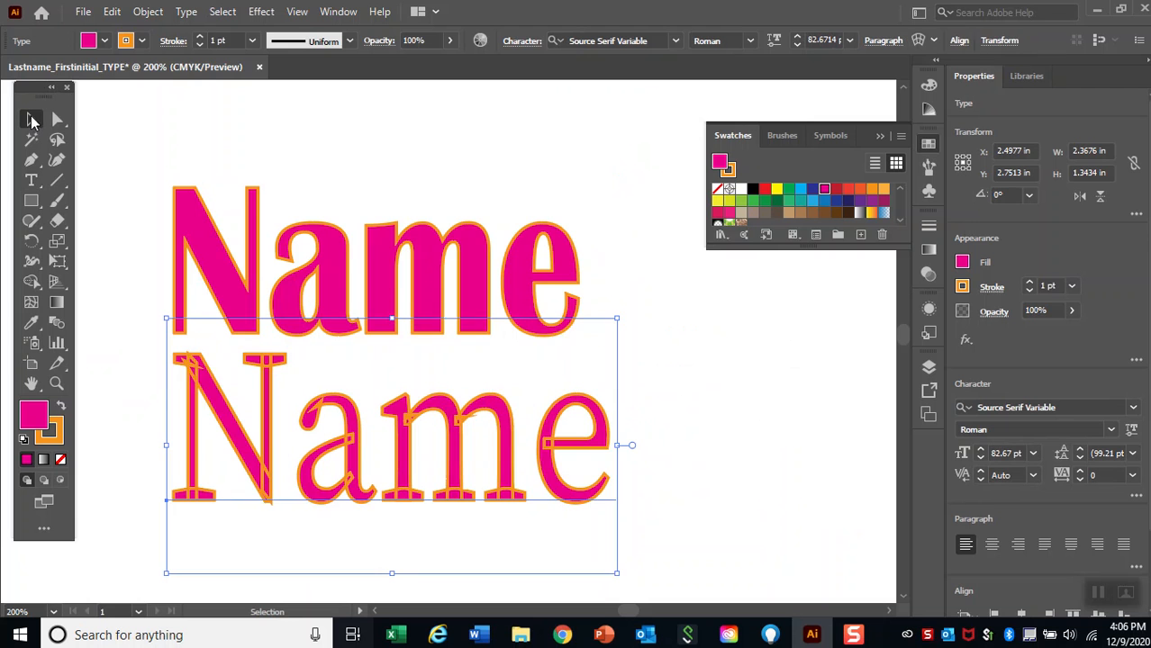
left_click(697, 456)
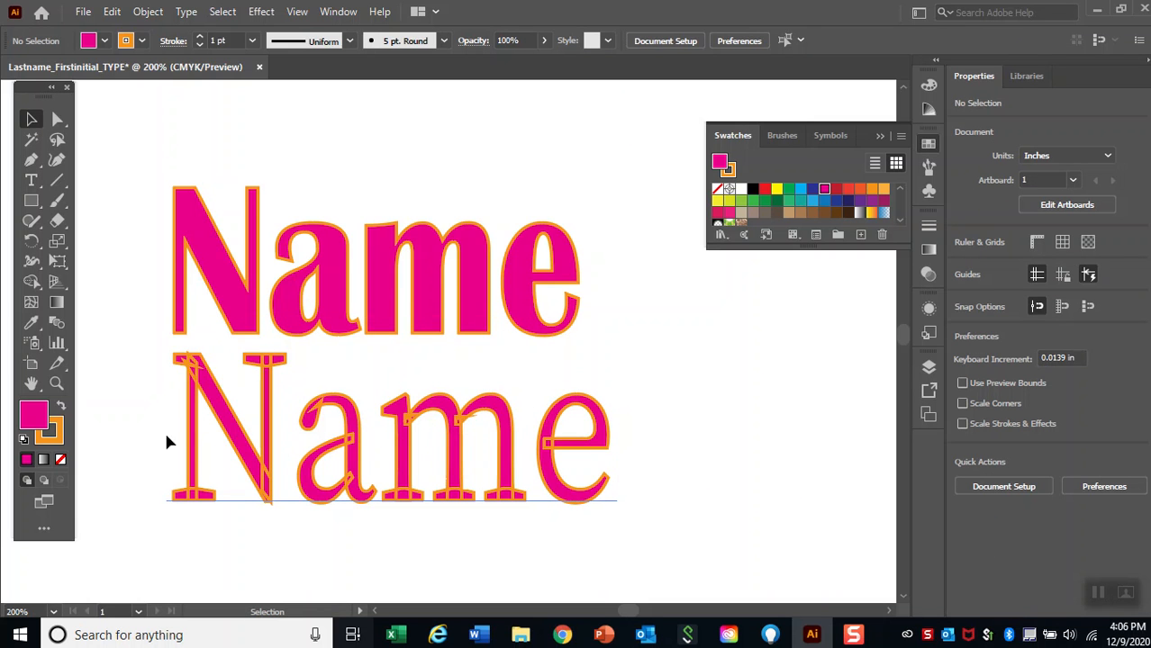
Remove the orange stroke from the lower "Name" text by setting the stroke to None.
left_click(341, 461)
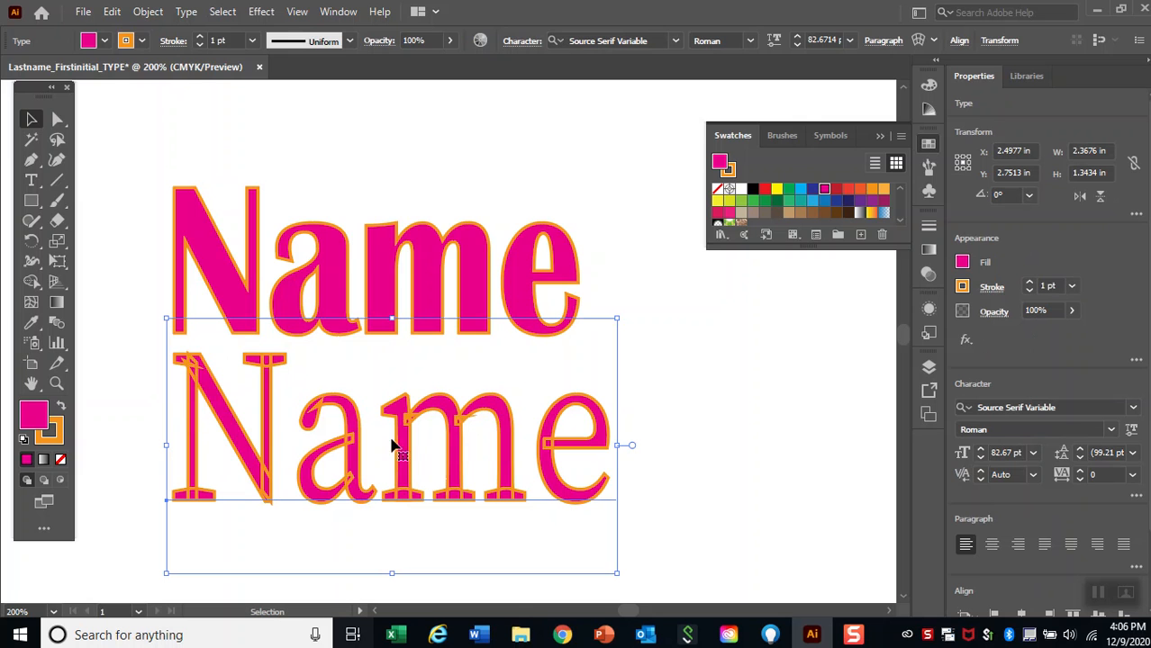
left_click(141, 44)
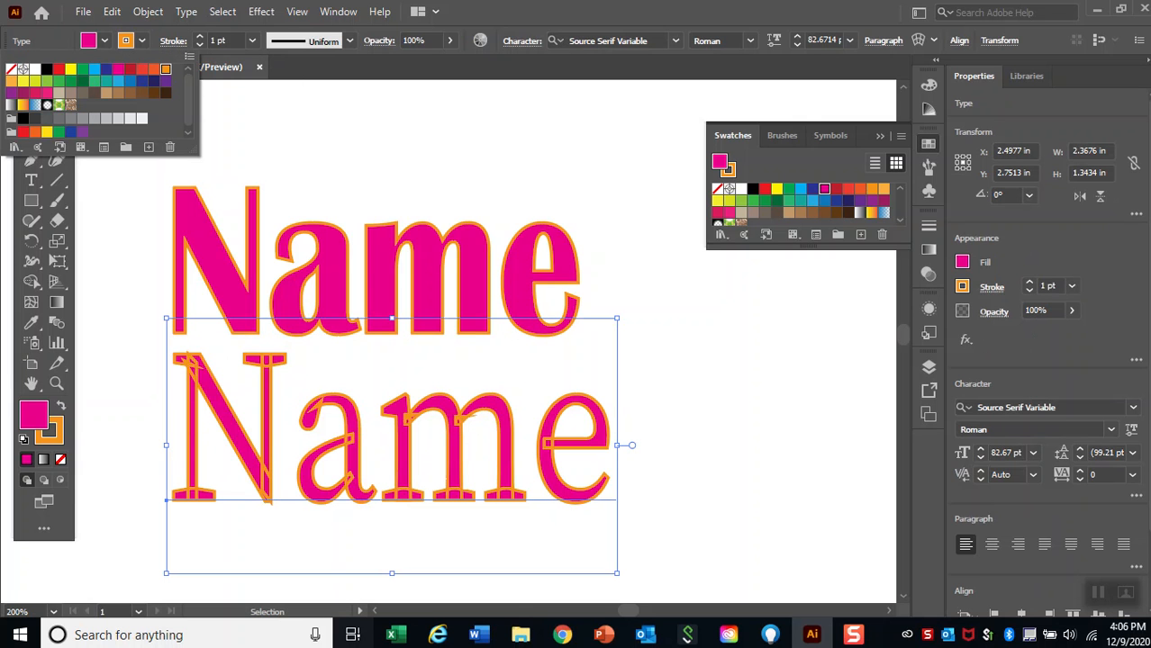
left_click(11, 69)
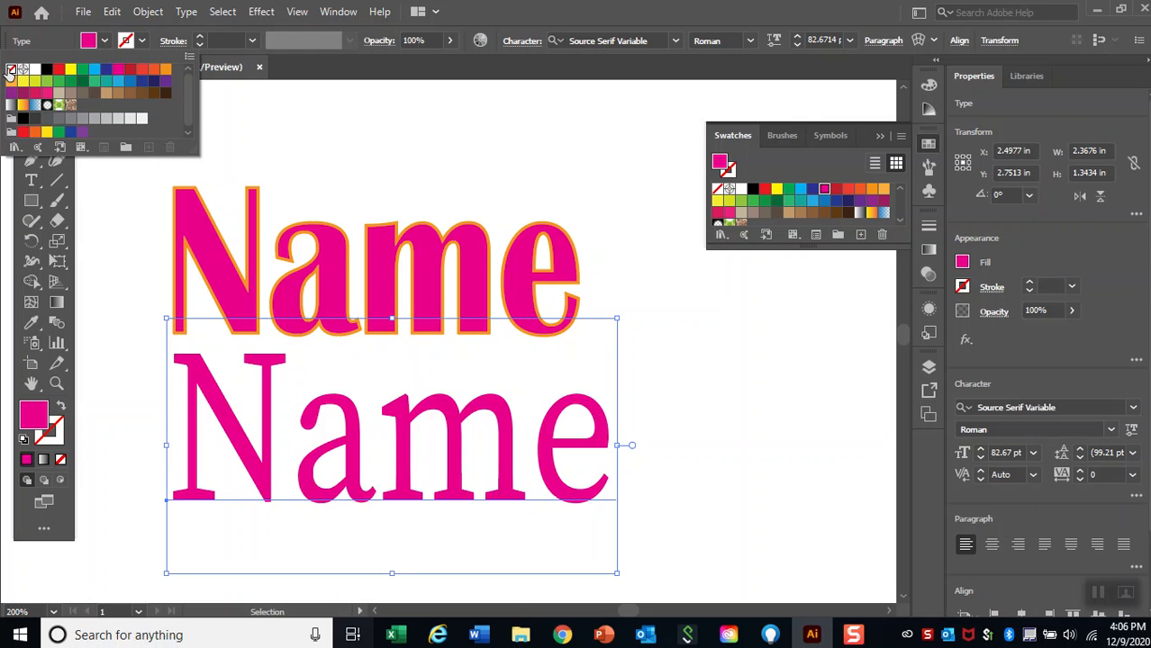
left_click(63, 427)
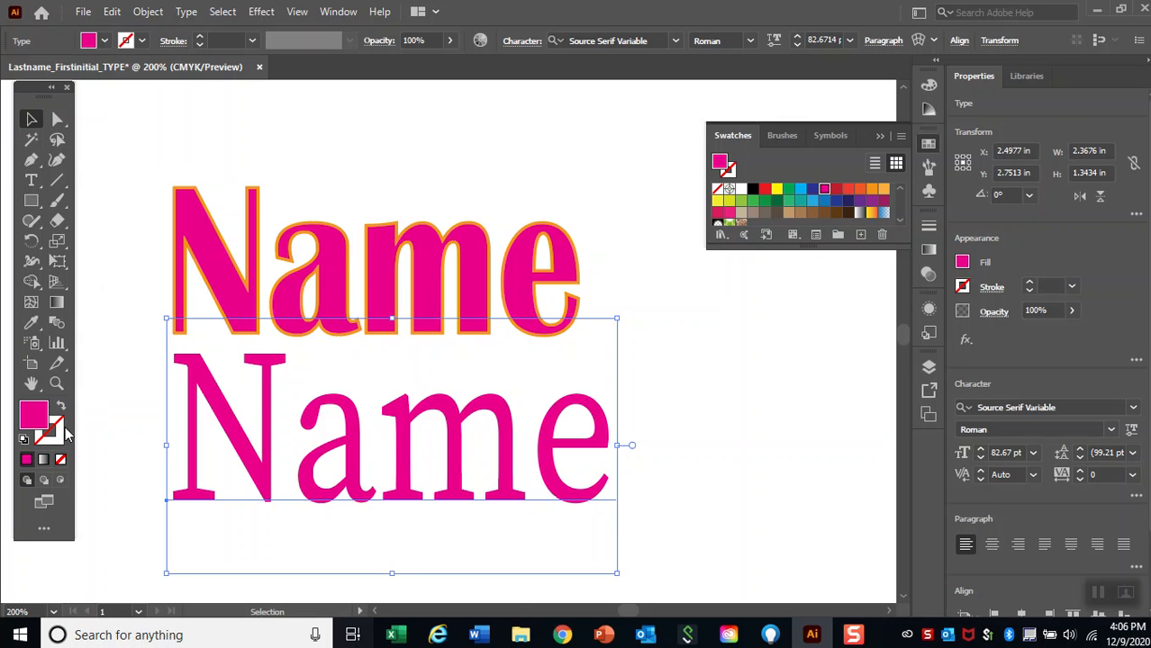
left_click(59, 435)
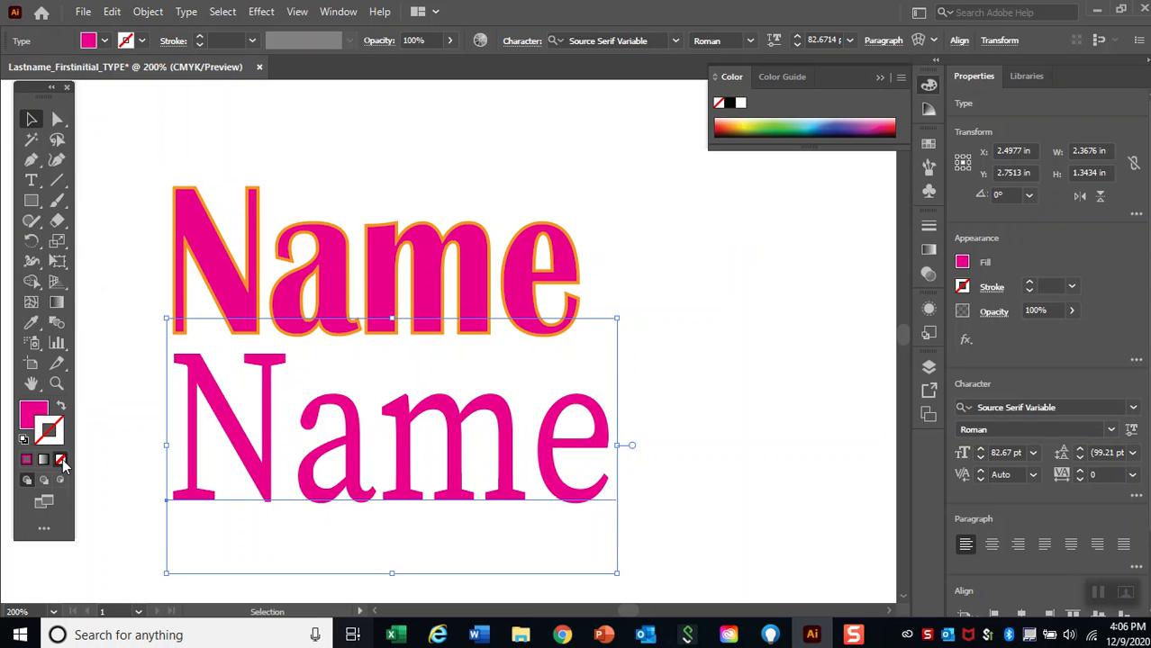
left_click(964, 287)
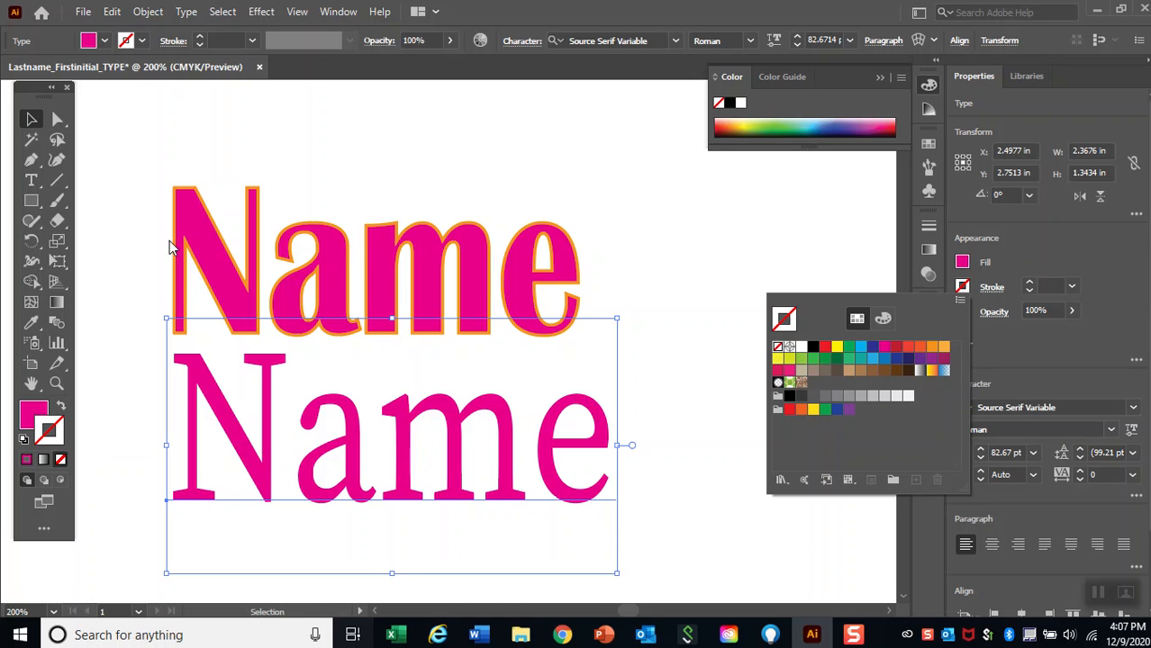
Duplicate the Source Serif "Name" text directly below itself to make a third line.
left_click(31, 118)
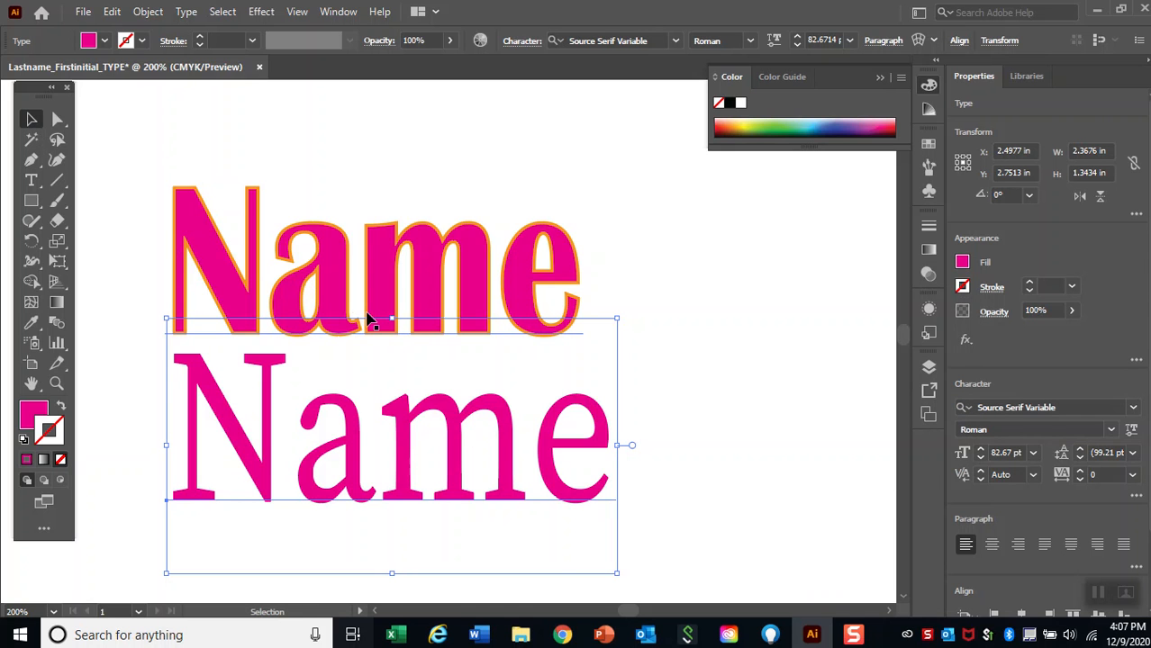
key("h")
left_click_drag(395, 346, 415, 319)
key("v")
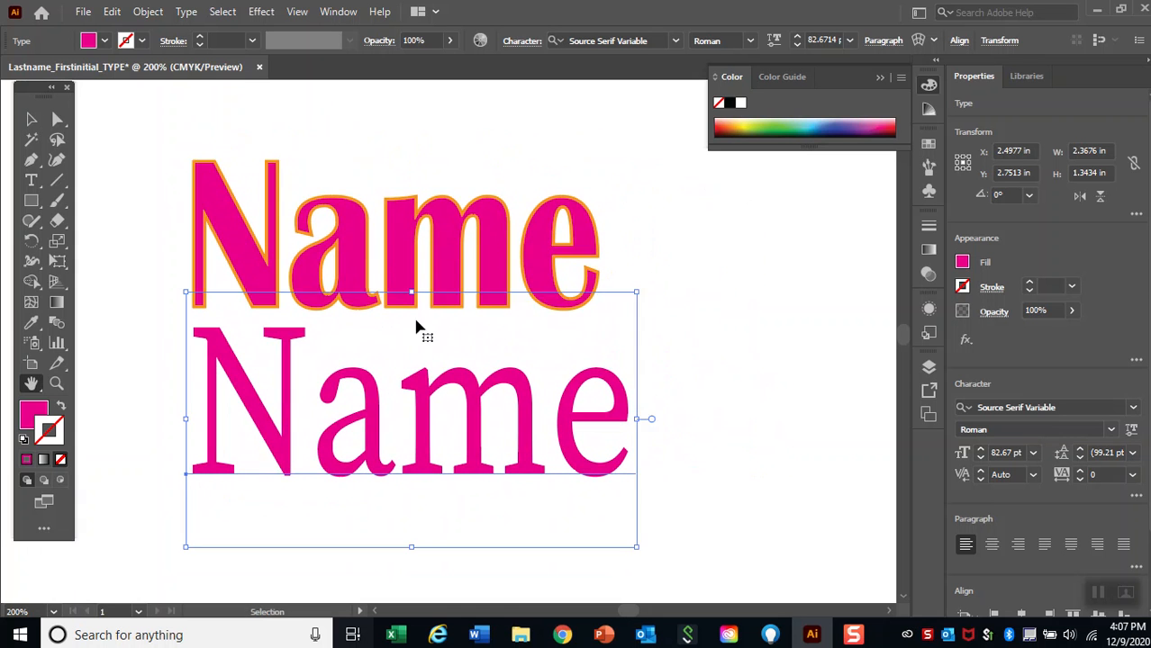
key("ctrl+minus")
key("ctrl+minus")
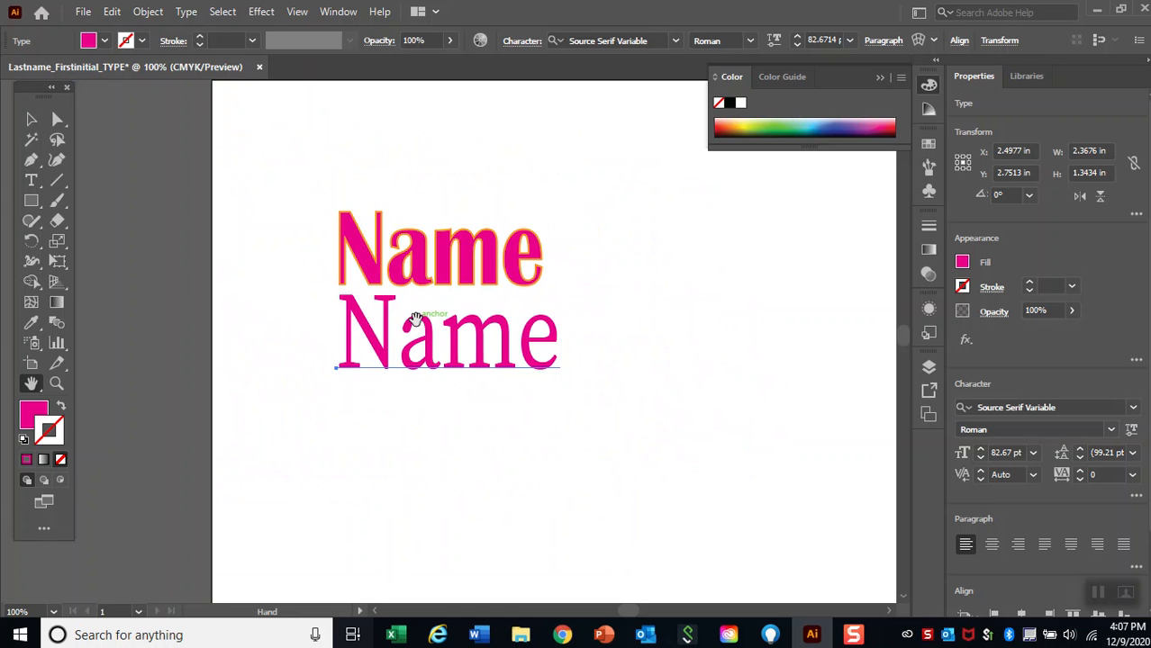
key("ctrl")
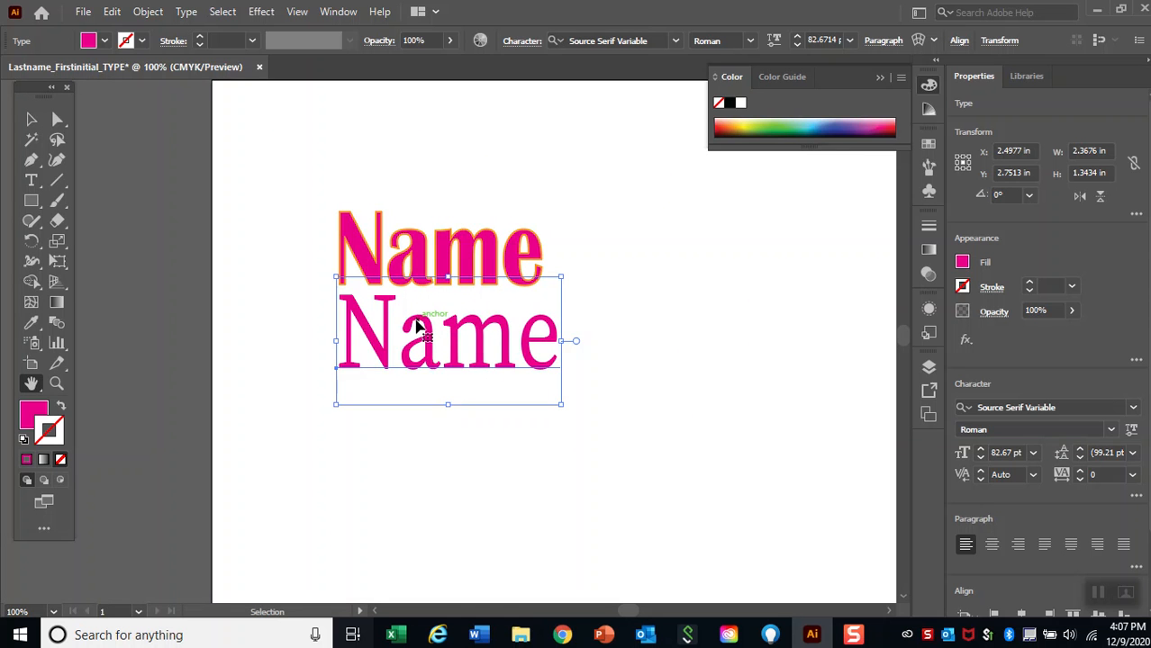
key("ctrl")
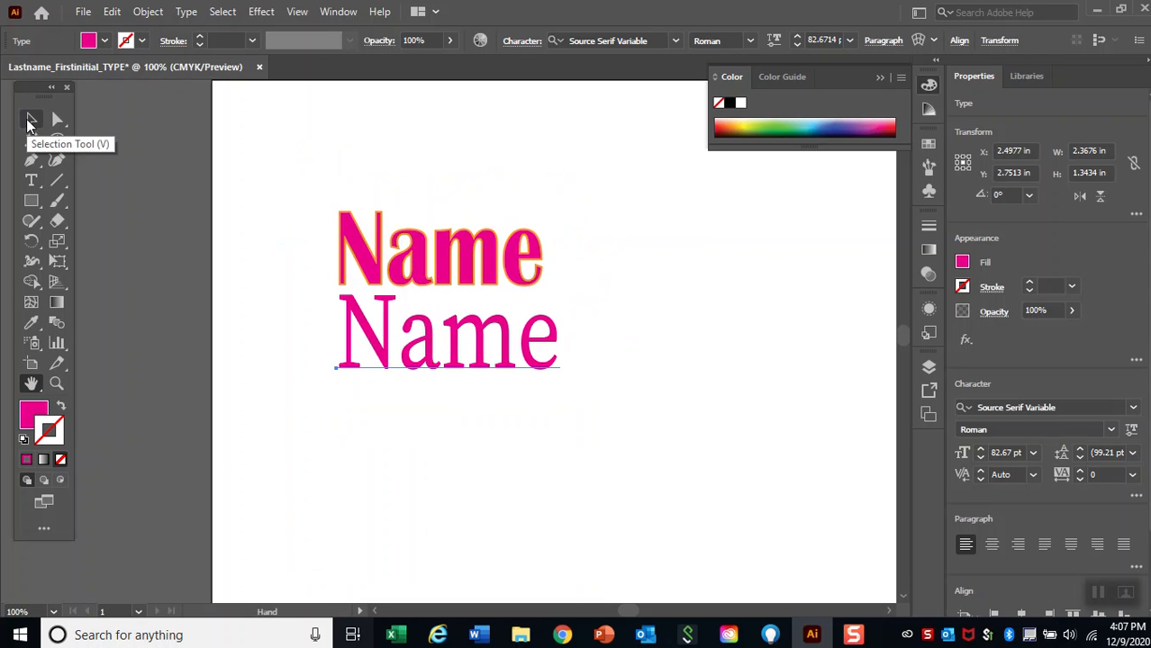
left_click(30, 121)
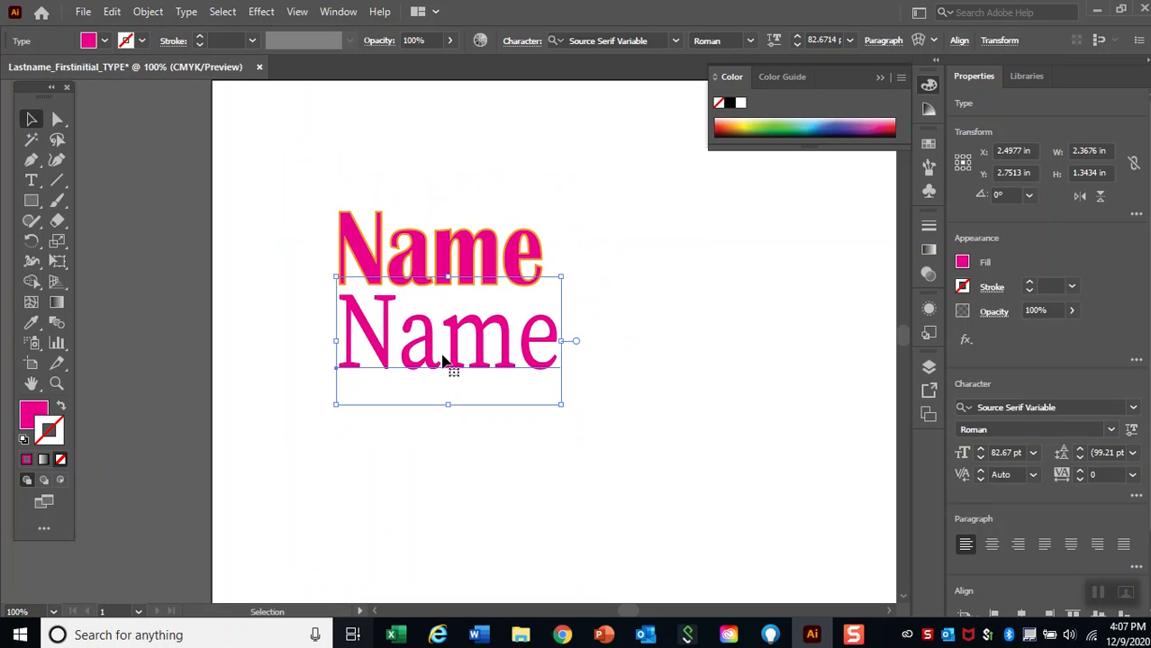
left_click_drag(444, 360, 448, 463)
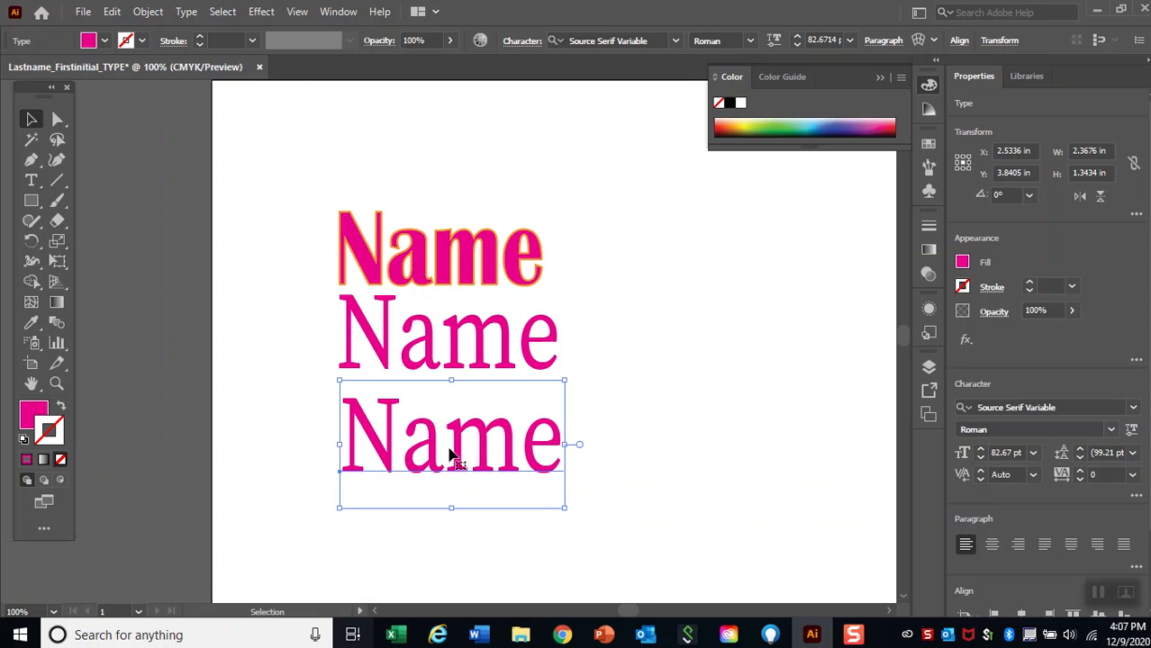
Change the third "Name" text to the Caveat font and give it a light purple fill.
left_click(31, 183)
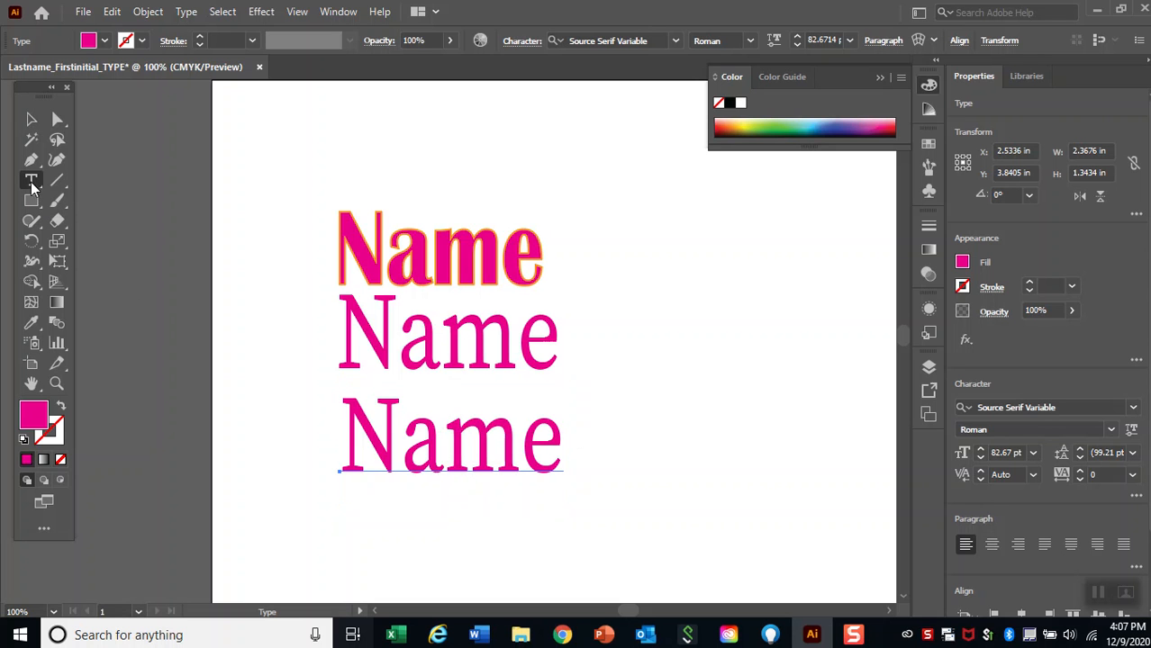
left_click(389, 442)
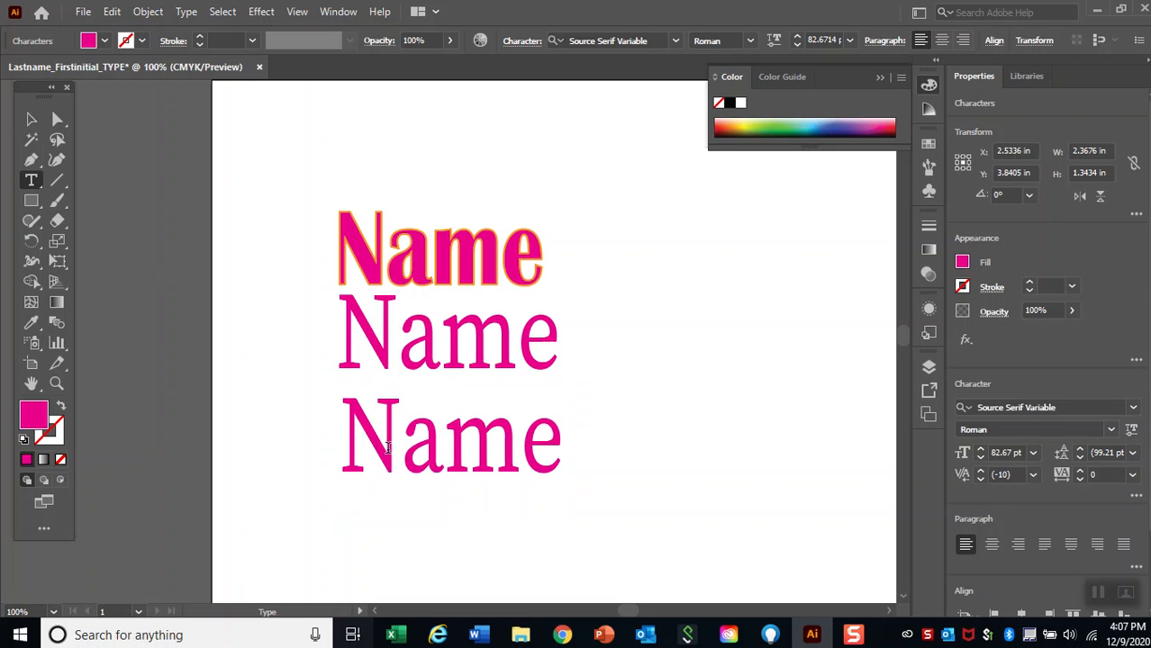
left_click_drag(347, 442, 552, 445)
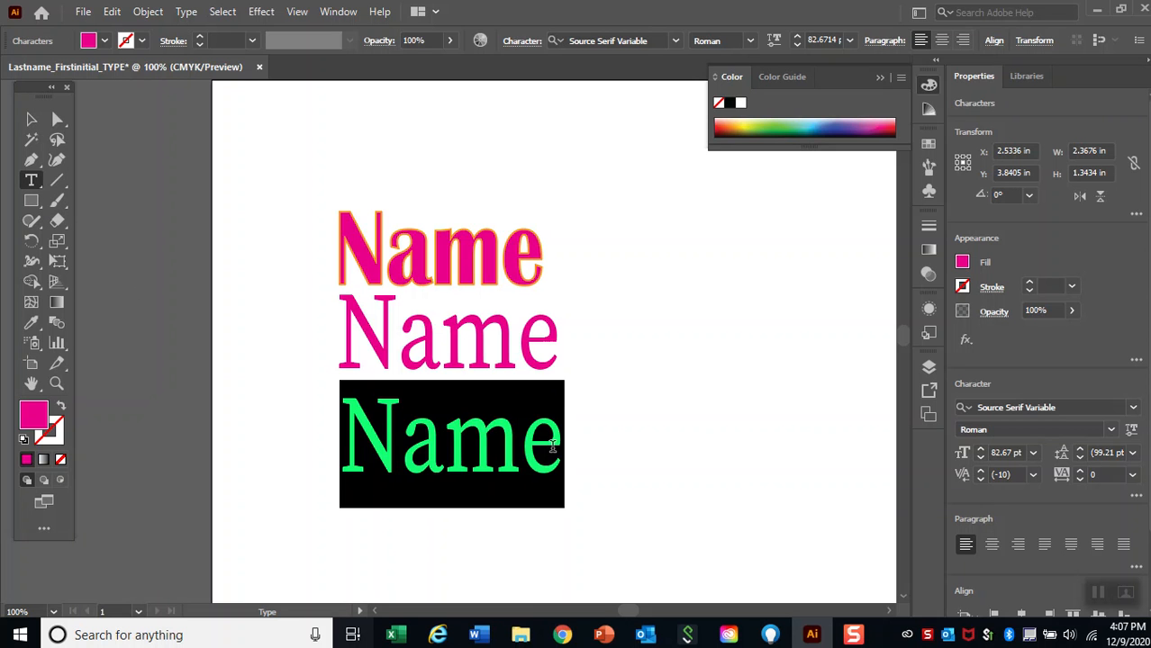
left_click(674, 41)
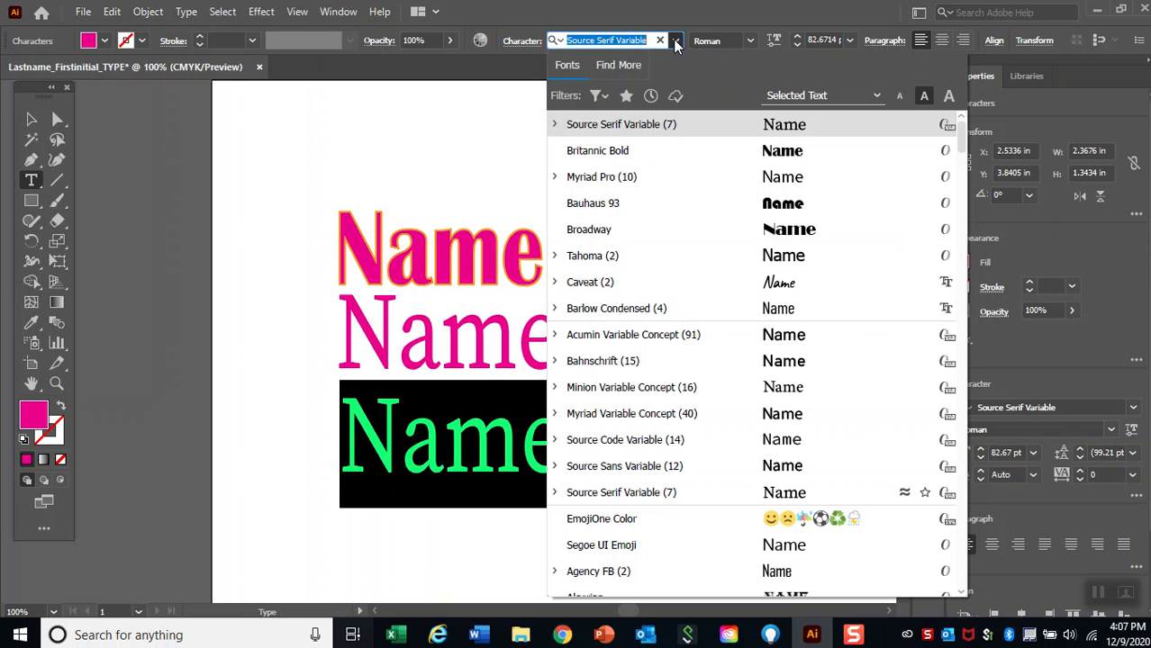
left_click(717, 277)
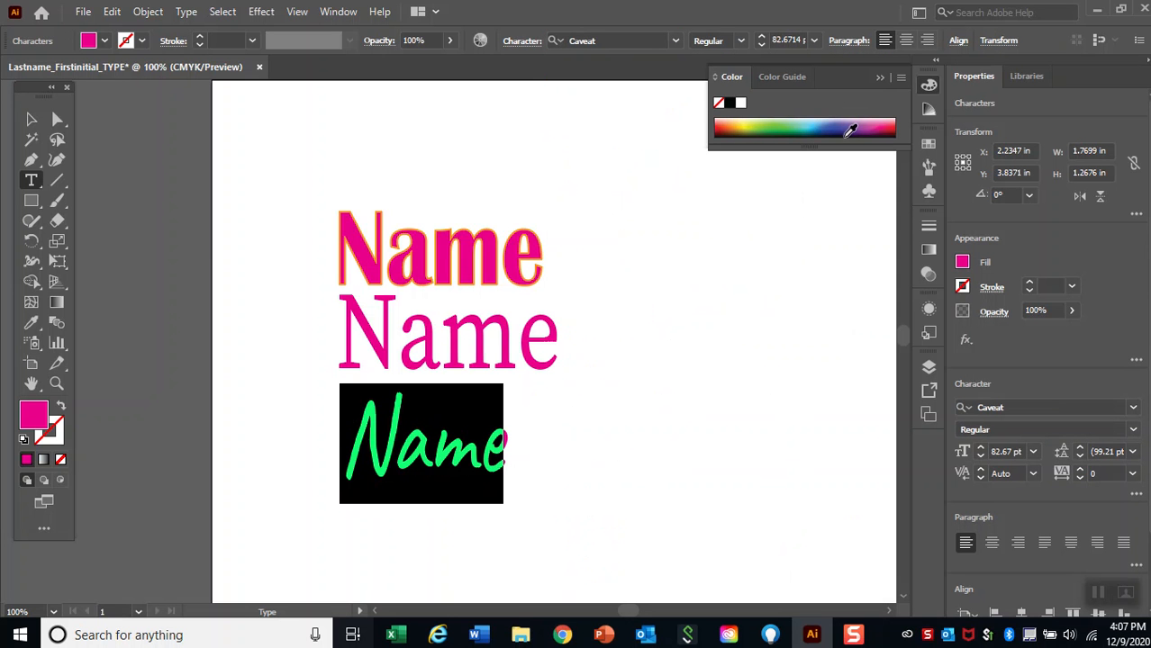
left_click(845, 110)
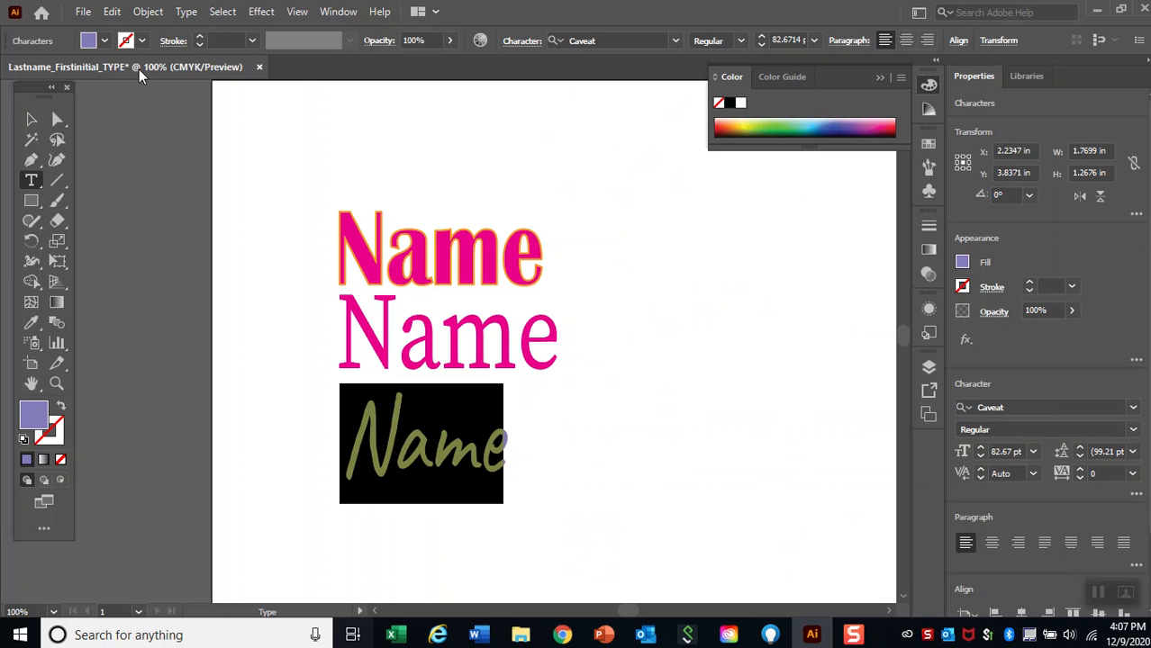
left_click(31, 119)
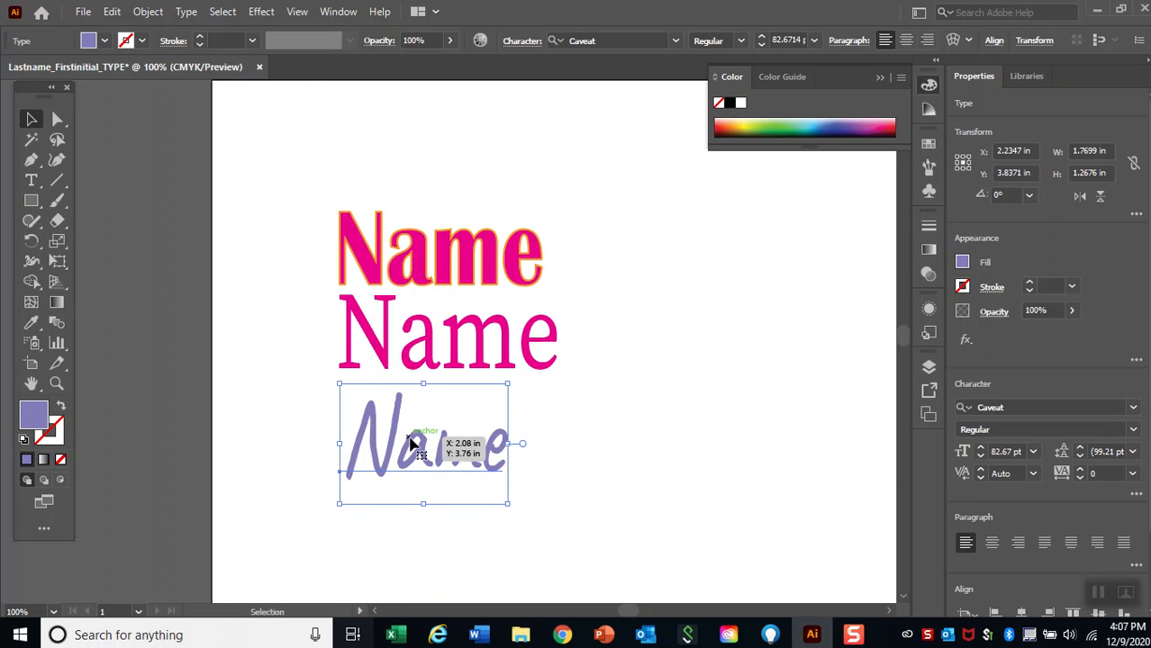
Convert the purple "Name" text to outlines and ungroup it into separate letters.
right_click(432, 455)
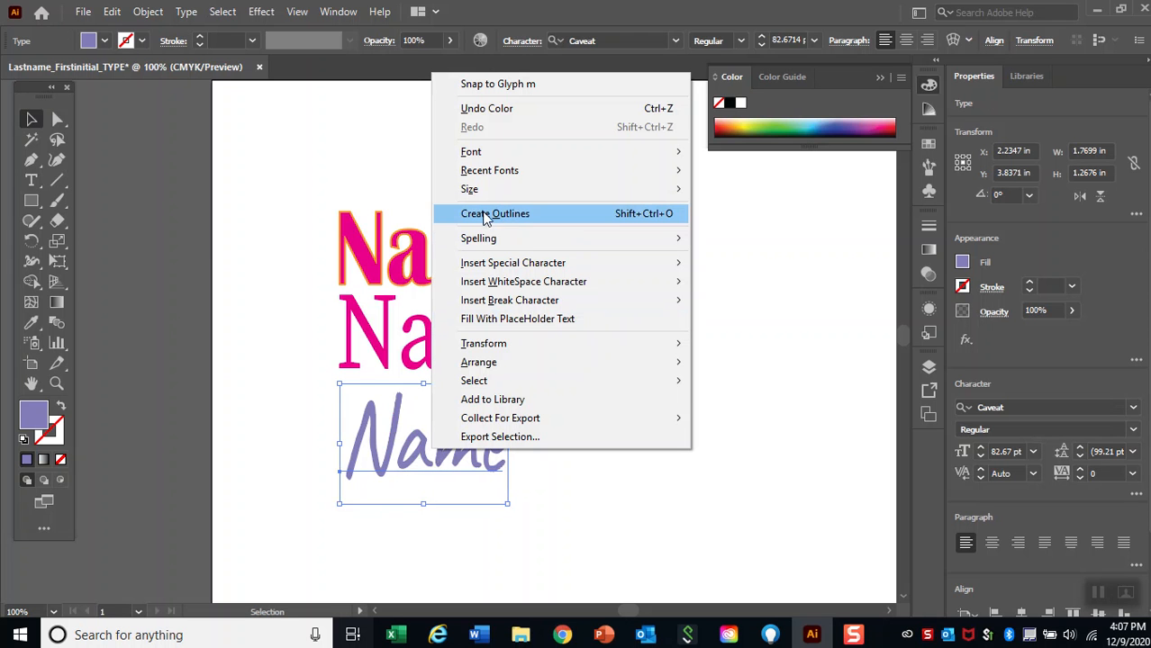
left_click(532, 216)
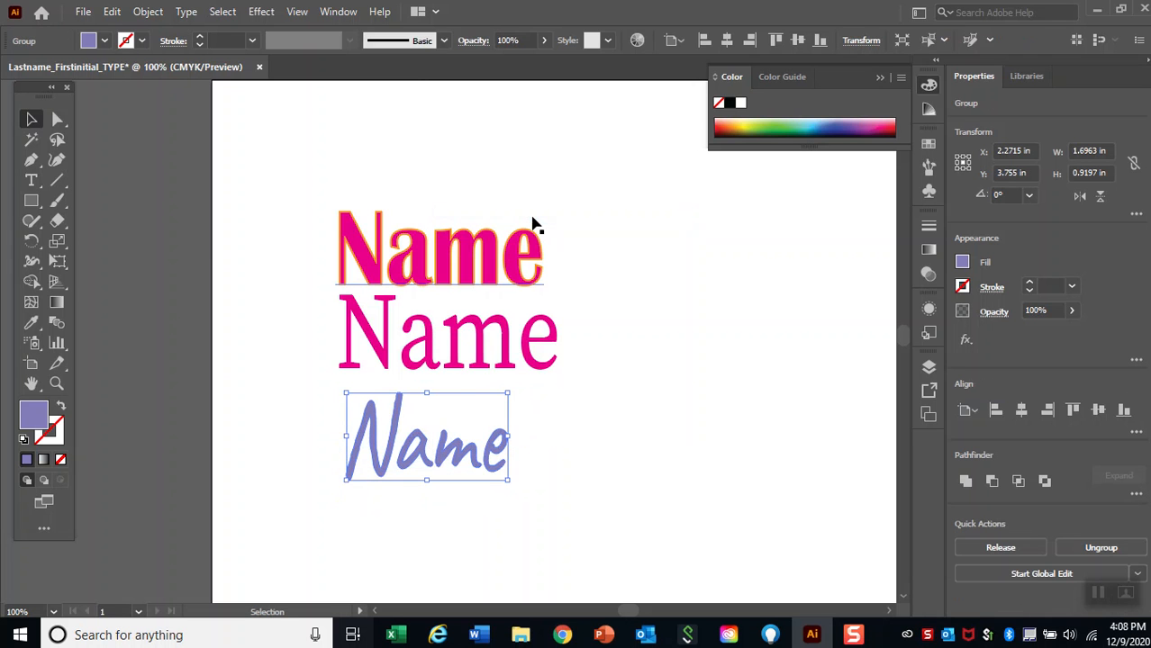
right_click(434, 448)
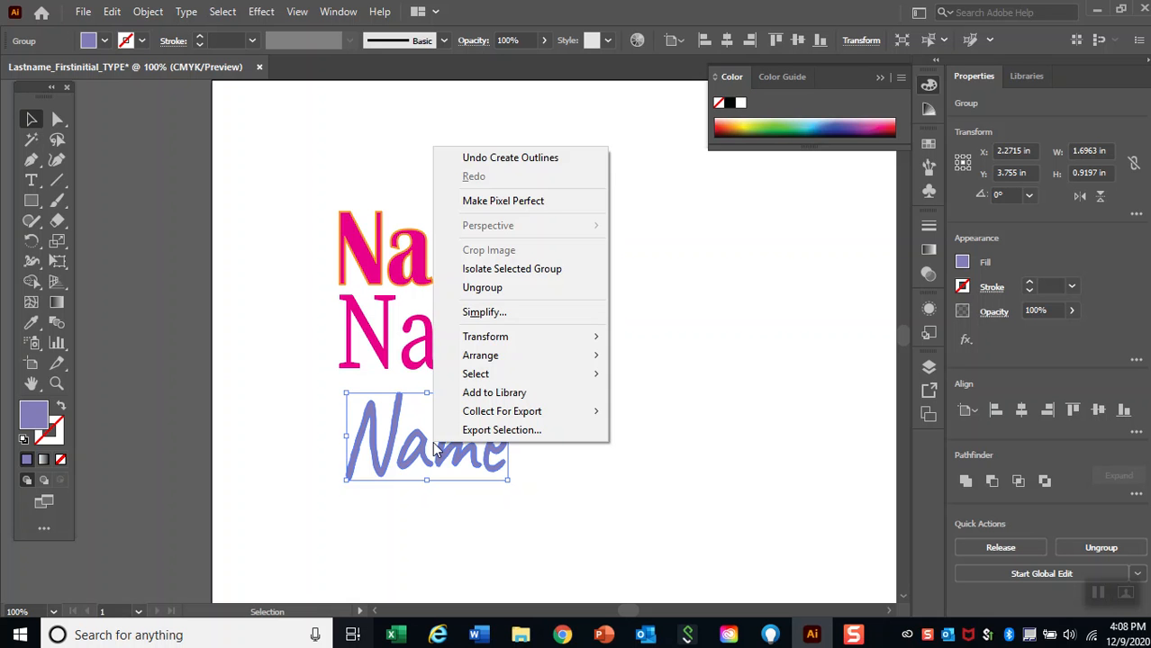
left_click(528, 295)
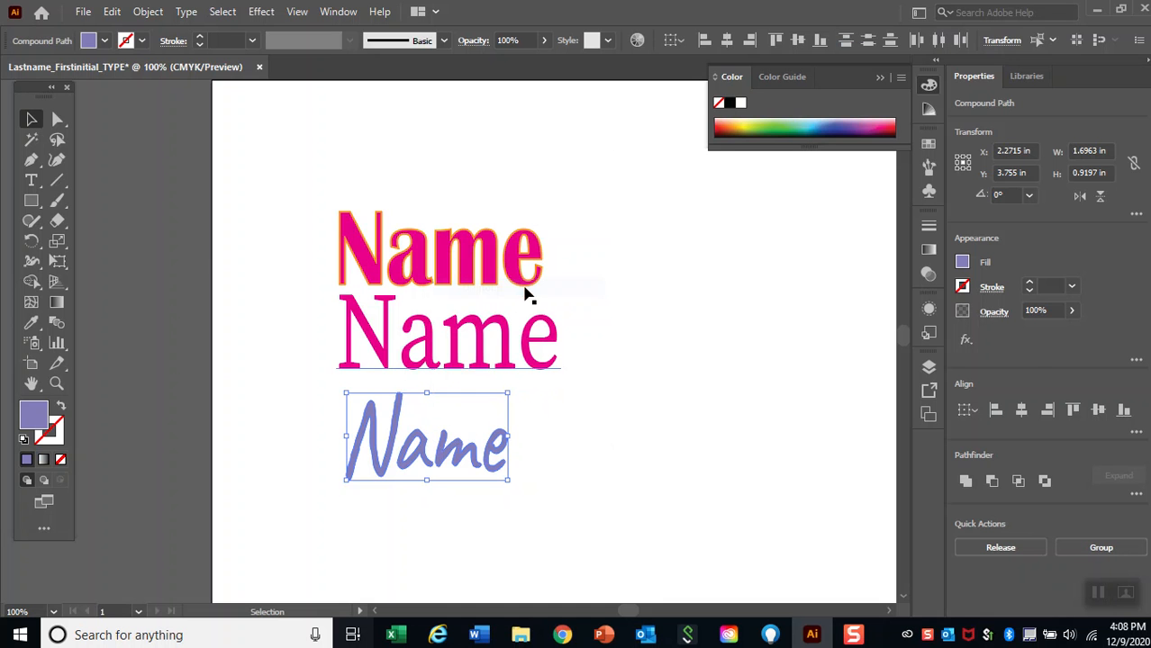
Shift the outlined letters "e", "m" and "a" to the right and enlarge the "N" to about 1.51 by 1.67 in.
left_click(546, 459)
left_click_drag(494, 465, 540, 450)
left_click_drag(425, 459, 467, 456)
left_click_drag(397, 441, 442, 431)
left_click_drag(393, 476, 307, 548)
Rotate the outlined "a" about 34° and the "e" about 31°, and stagger "a", "m" and "e" closer to the "N".
left_click(478, 452)
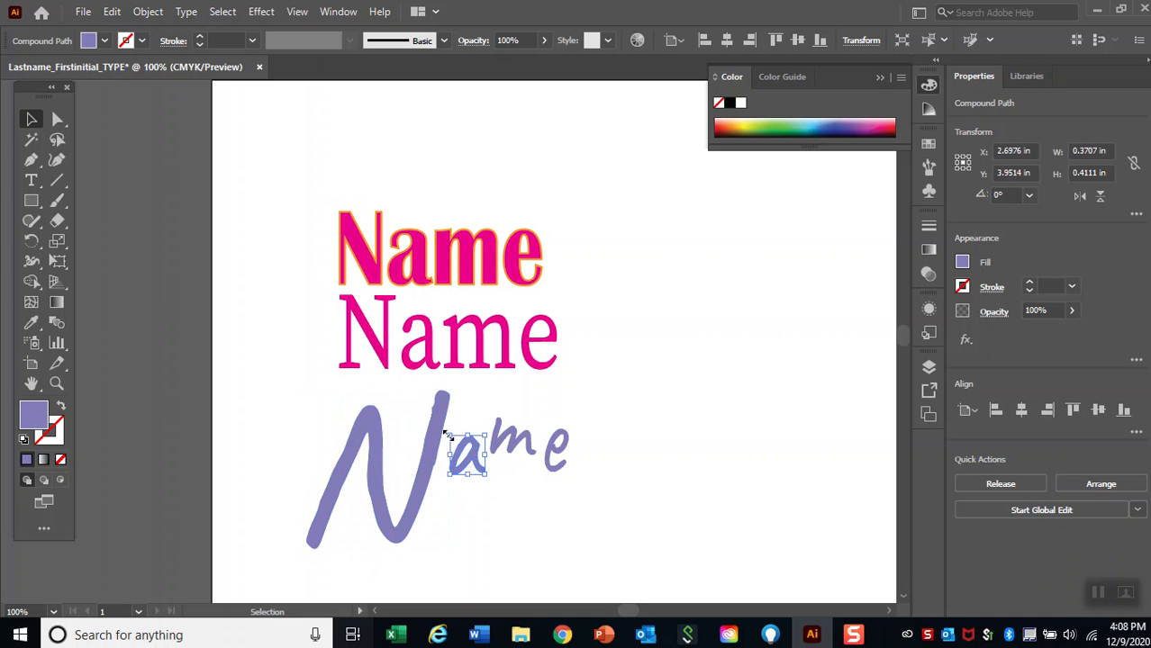
left_click_drag(468, 432, 511, 428)
double_click(528, 455)
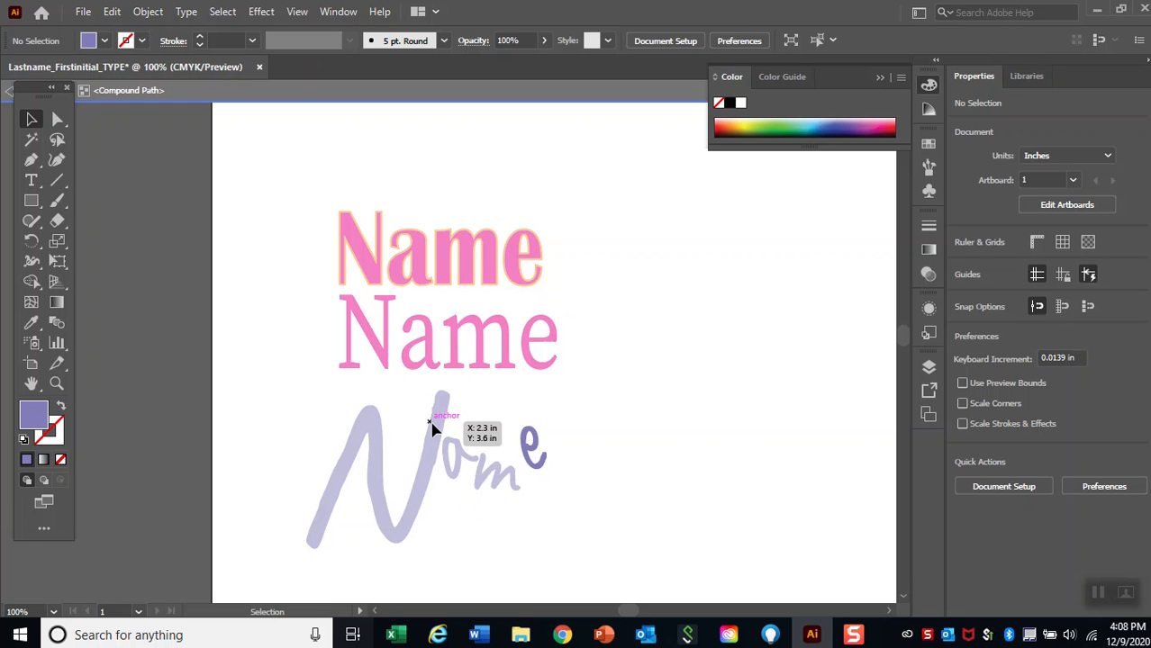
key("Escape")
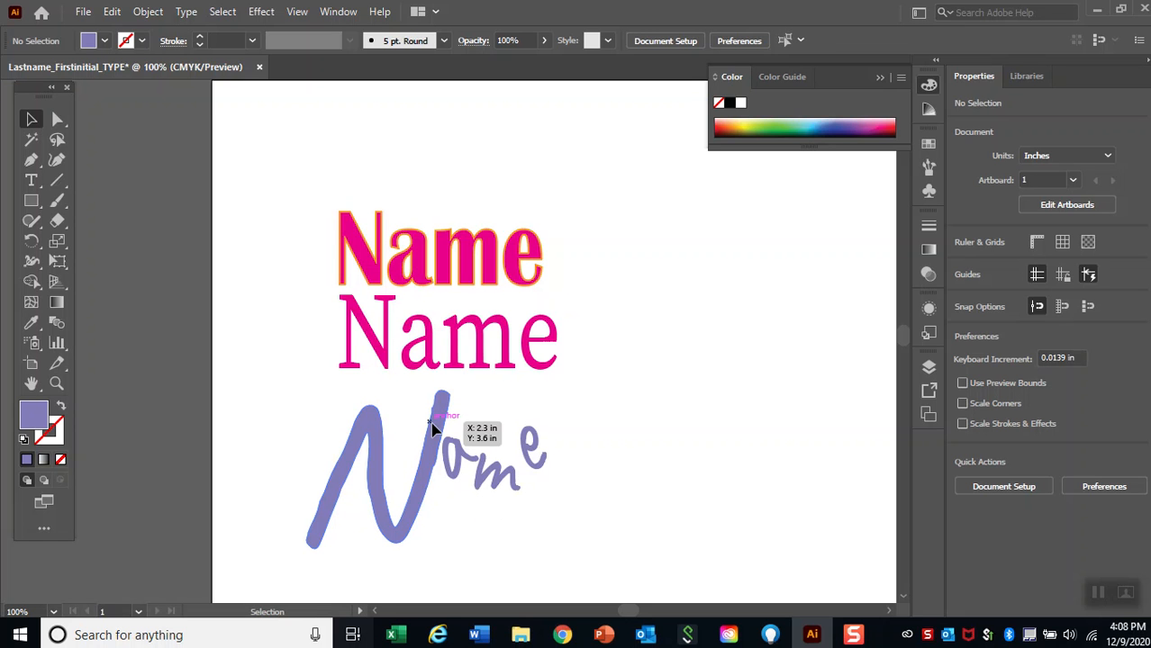
Enlarge the outlined "m" to about 0.8 by 0.8 in and fill it with green.
left_click(509, 475)
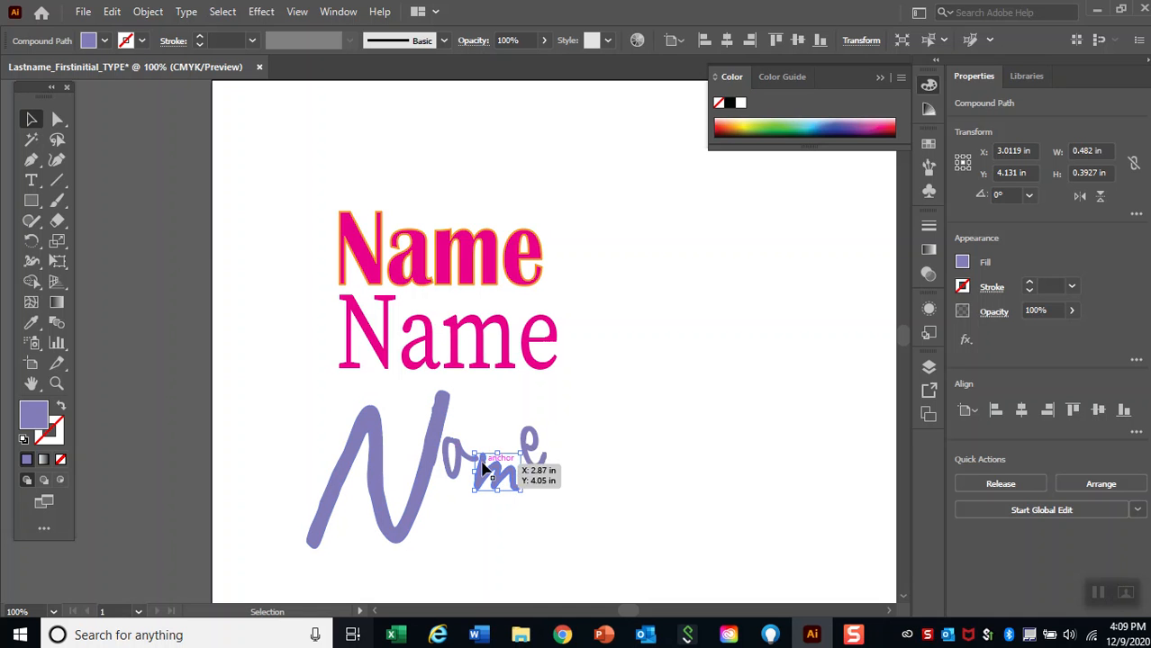
left_click_drag(524, 490, 551, 529)
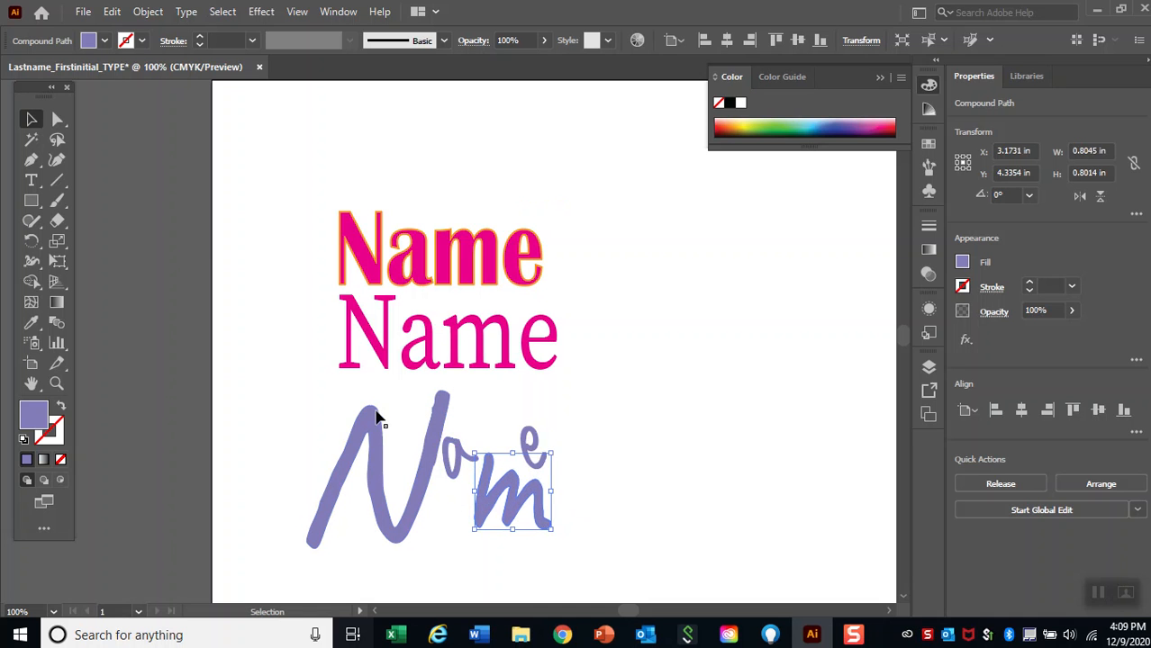
left_click(777, 125)
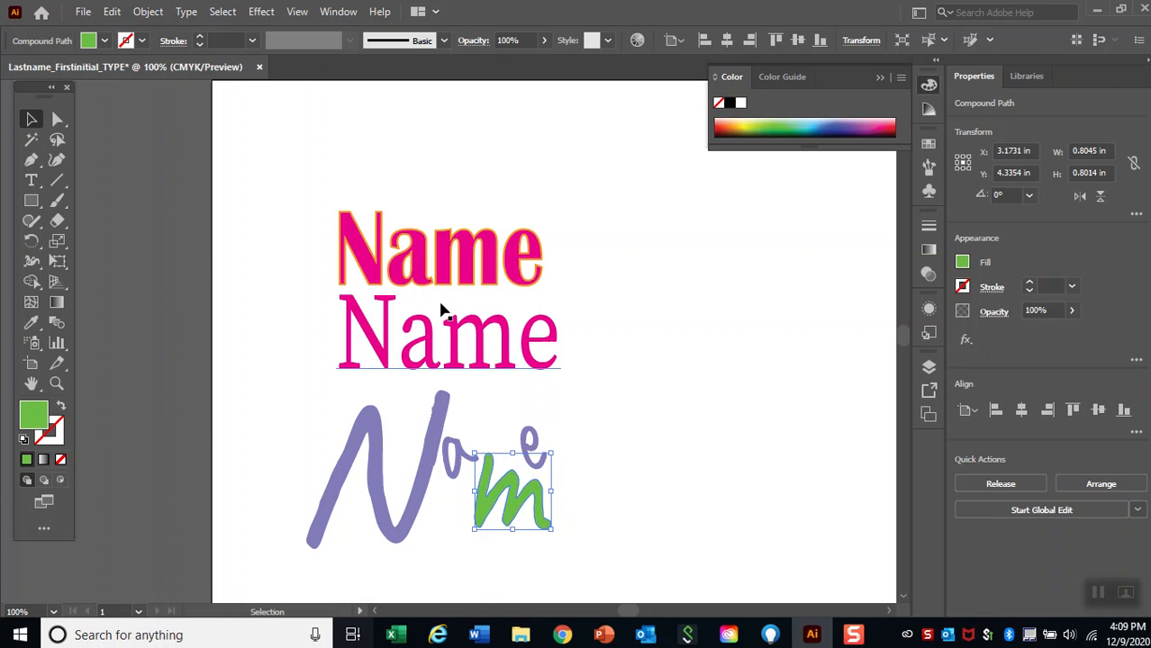
Recolour the other outlined letters: fill the "a" blue-violet, the "e" red and the "N" dark blue.
left_click(458, 454)
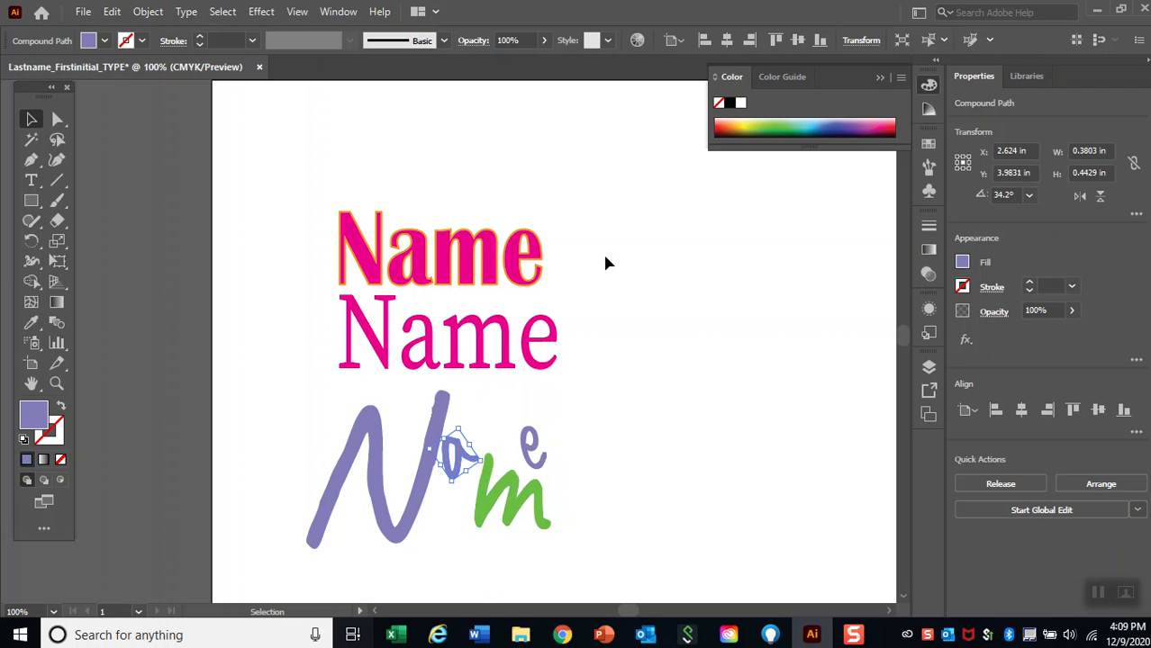
left_click(843, 118)
left_click(541, 441)
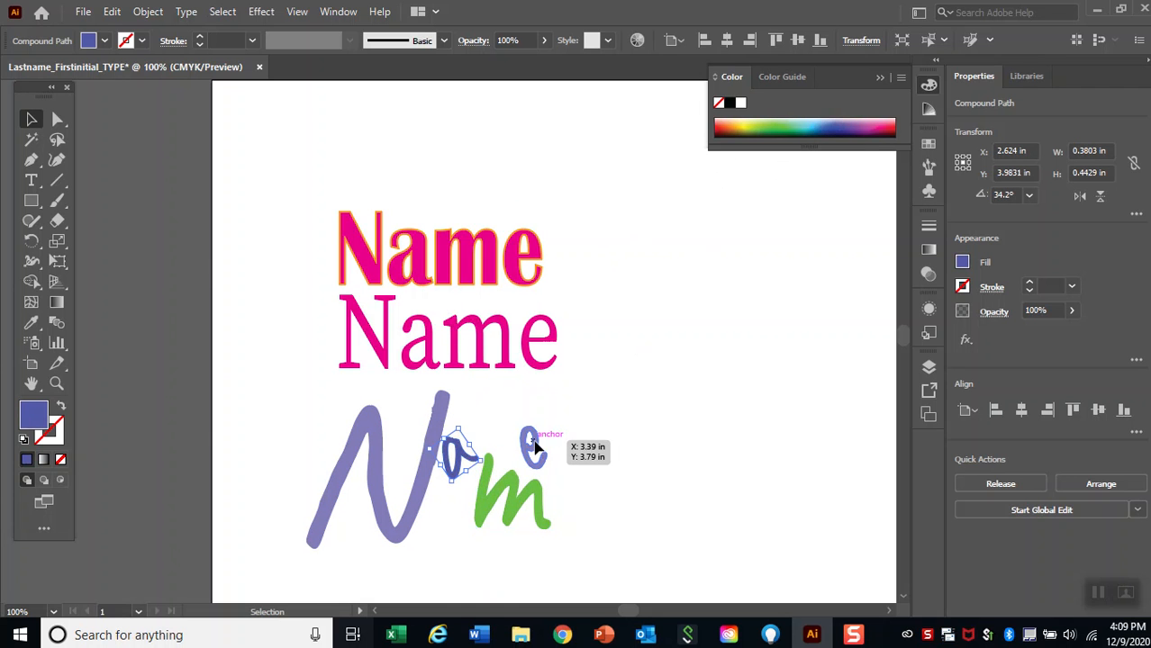
left_click(724, 121)
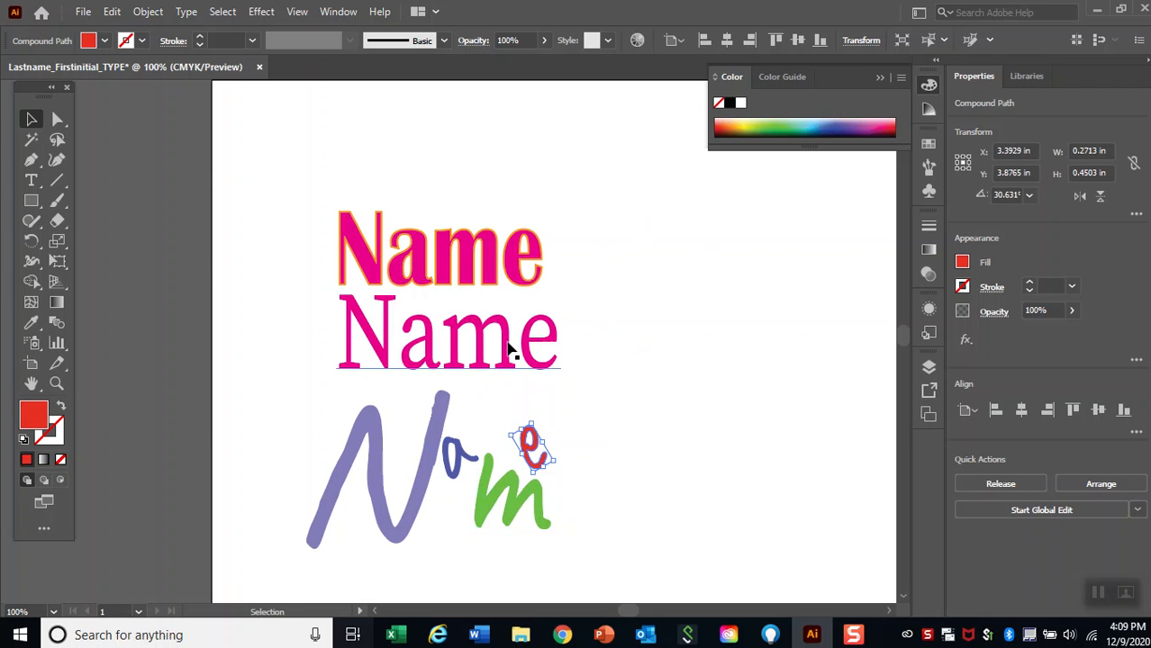
left_click(445, 426)
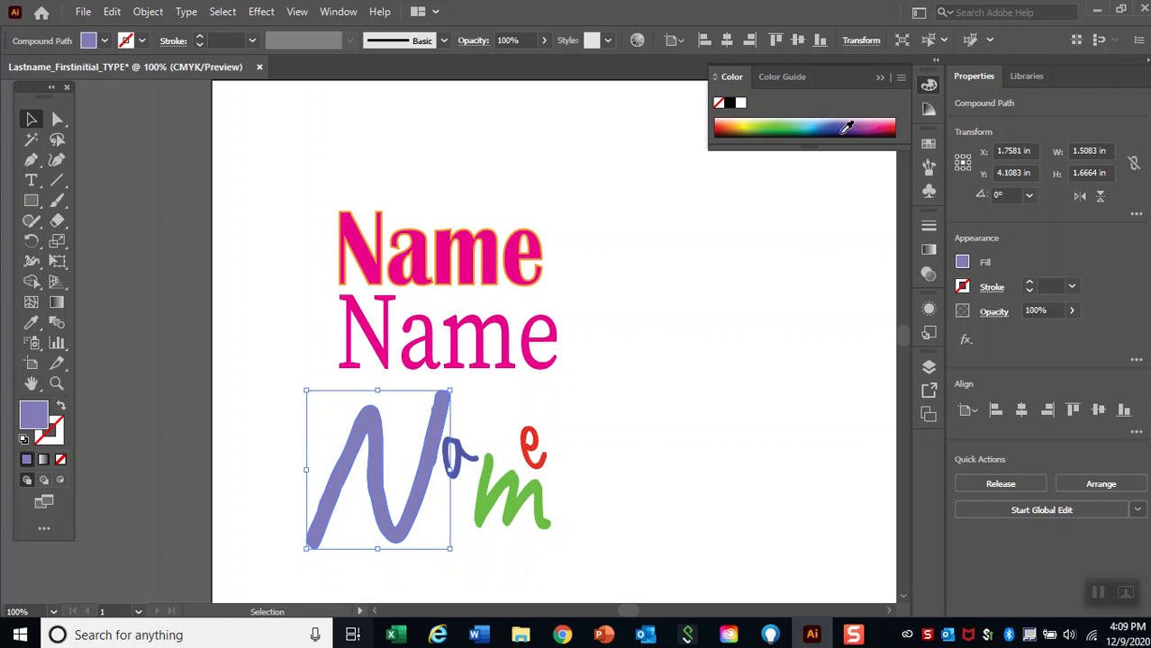
left_click(843, 120)
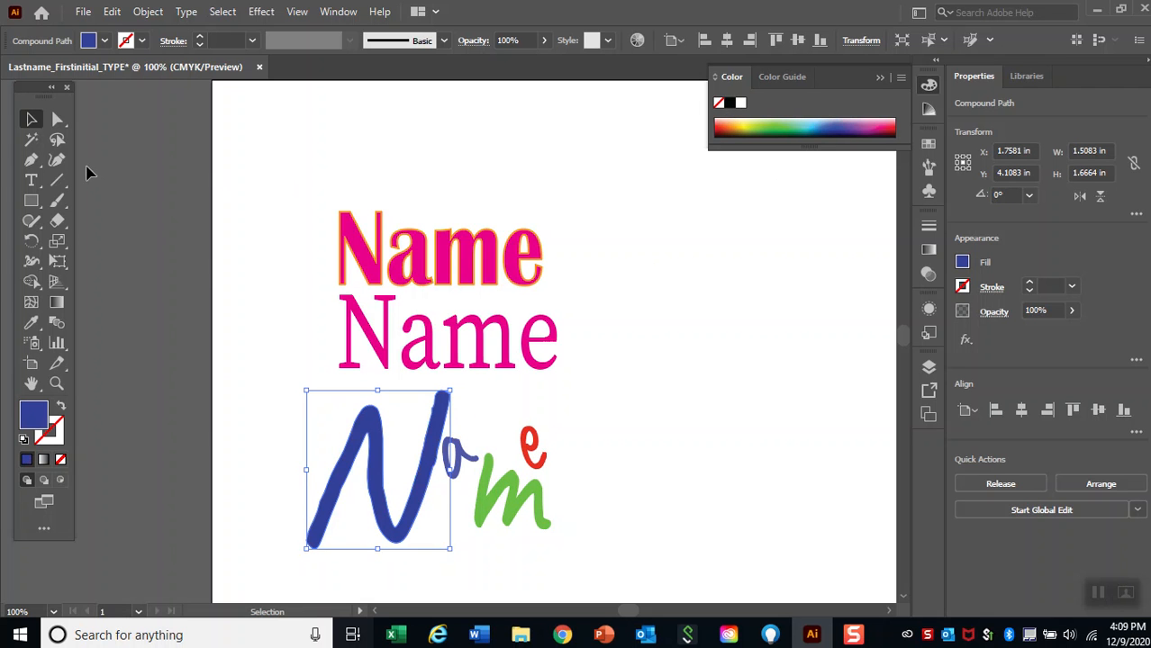
left_click(613, 353)
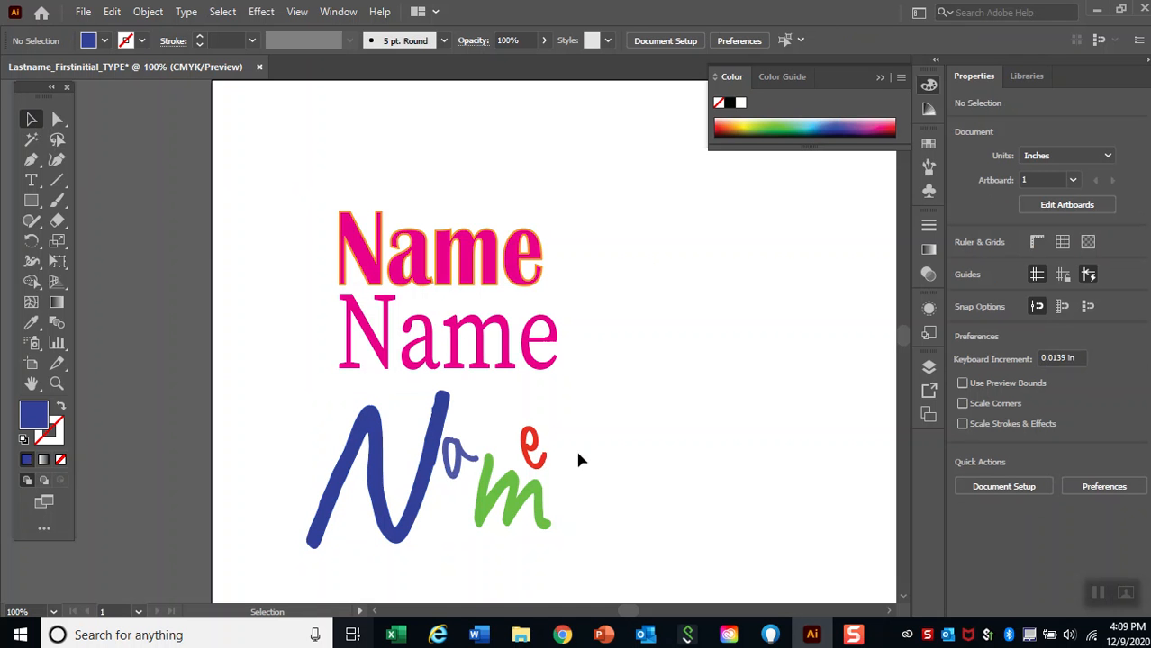
Place six copies of the green "m" to the right of the names, and delete all the copies.
left_click(509, 523)
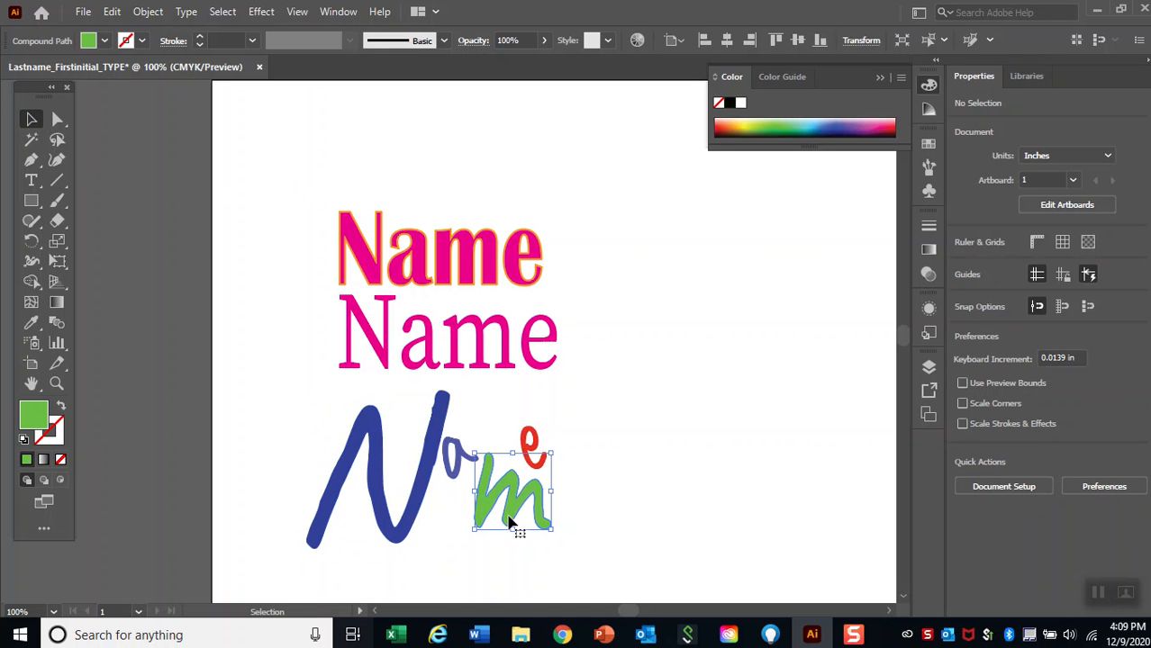
left_click_drag(509, 523, 610, 387)
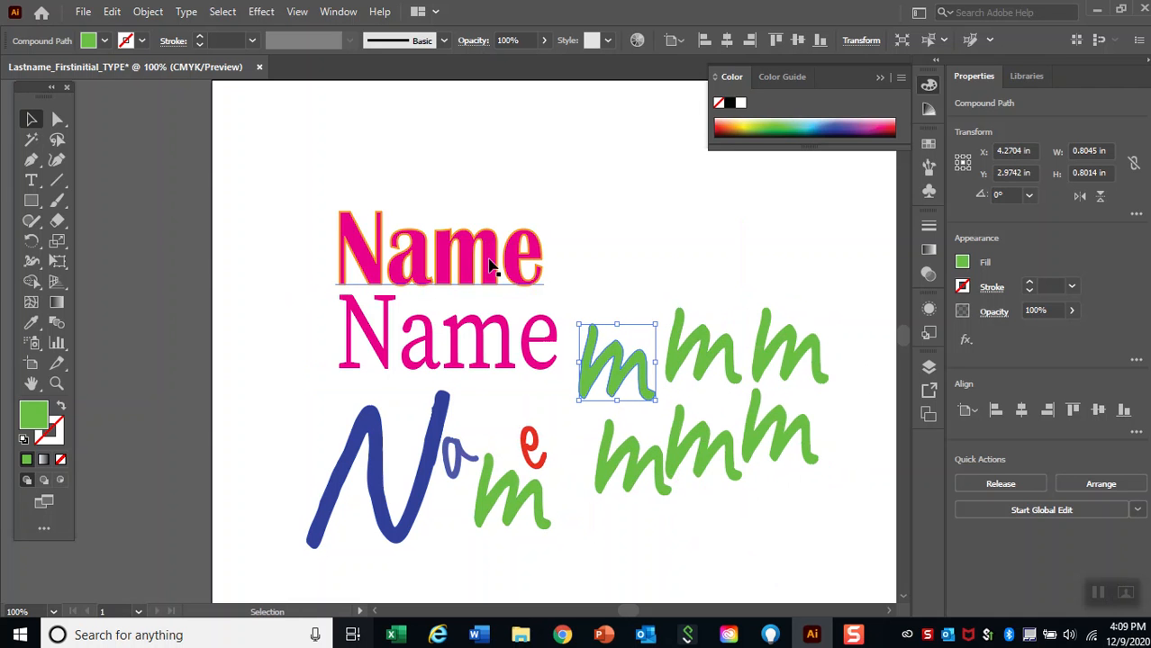
left_click(33, 121)
left_click_drag(847, 531, 579, 254)
key("Delete")
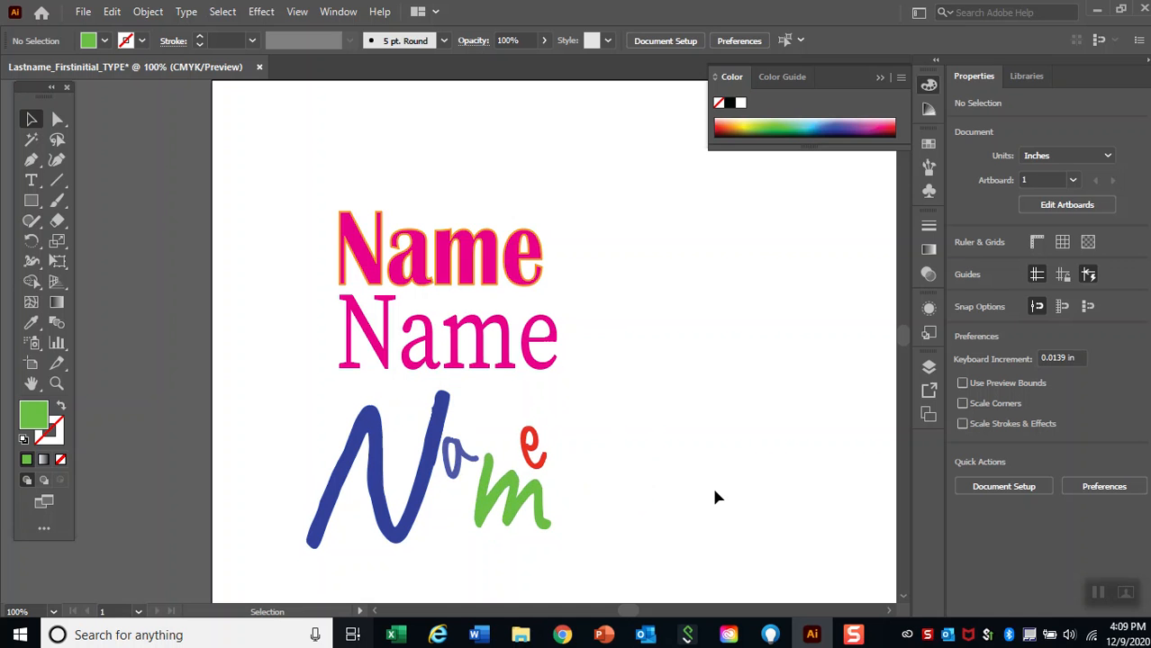
key("ctrl+minus")
key("ctrl+minus")
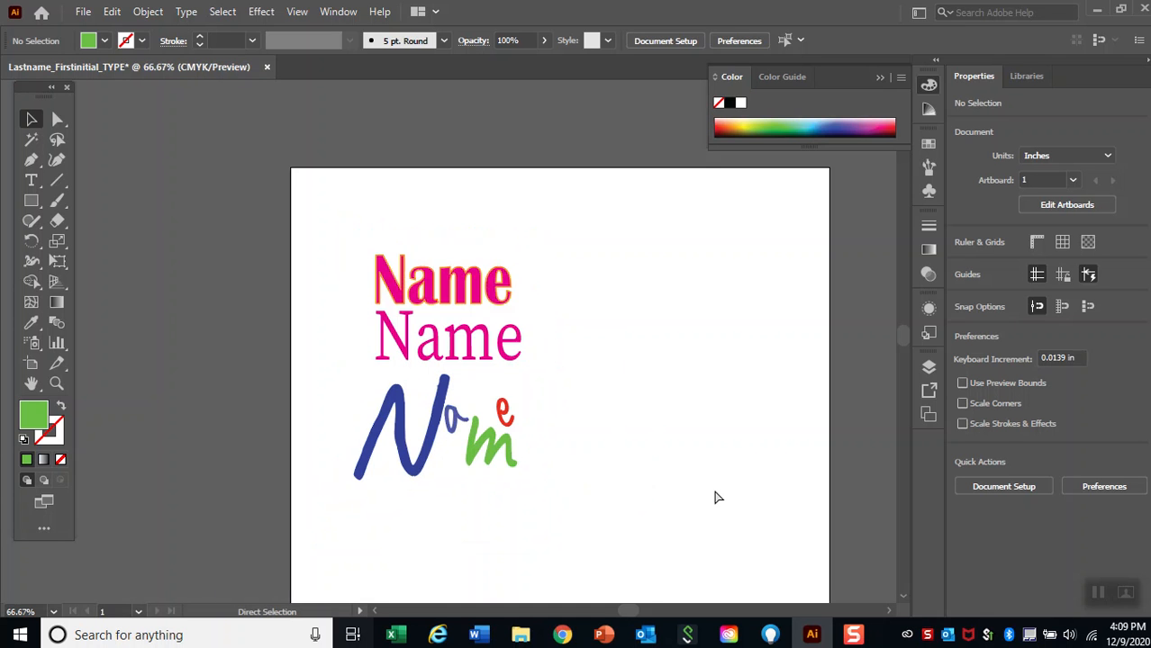
key("ctrl+minus")
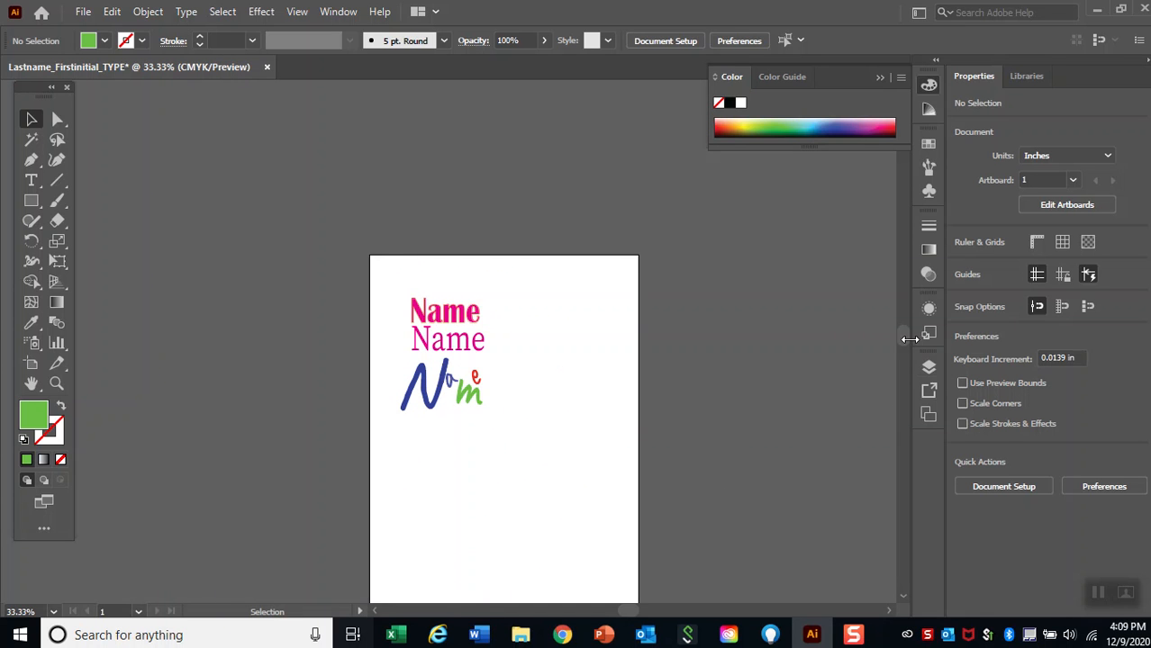
Save the document in Documents as the Adobe Illustrator file Lastname_Firstinitial_TYPE.ai, using the Illustrator 2020 version and its default options.
left_click_drag(903, 338, 904, 341)
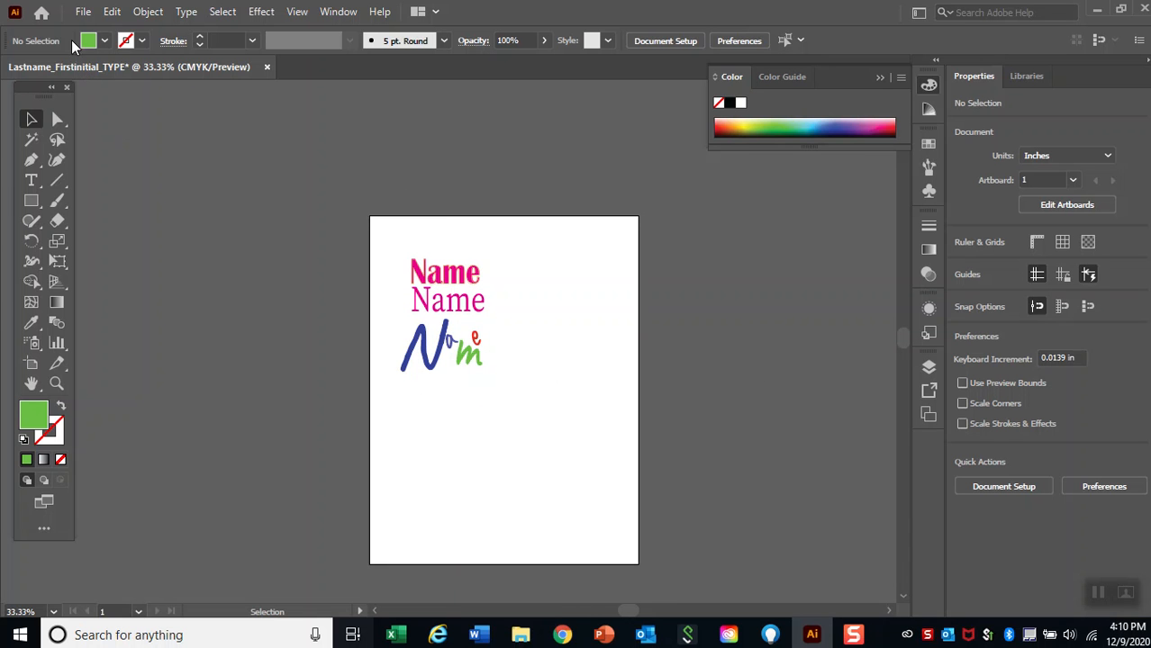
left_click(84, 12)
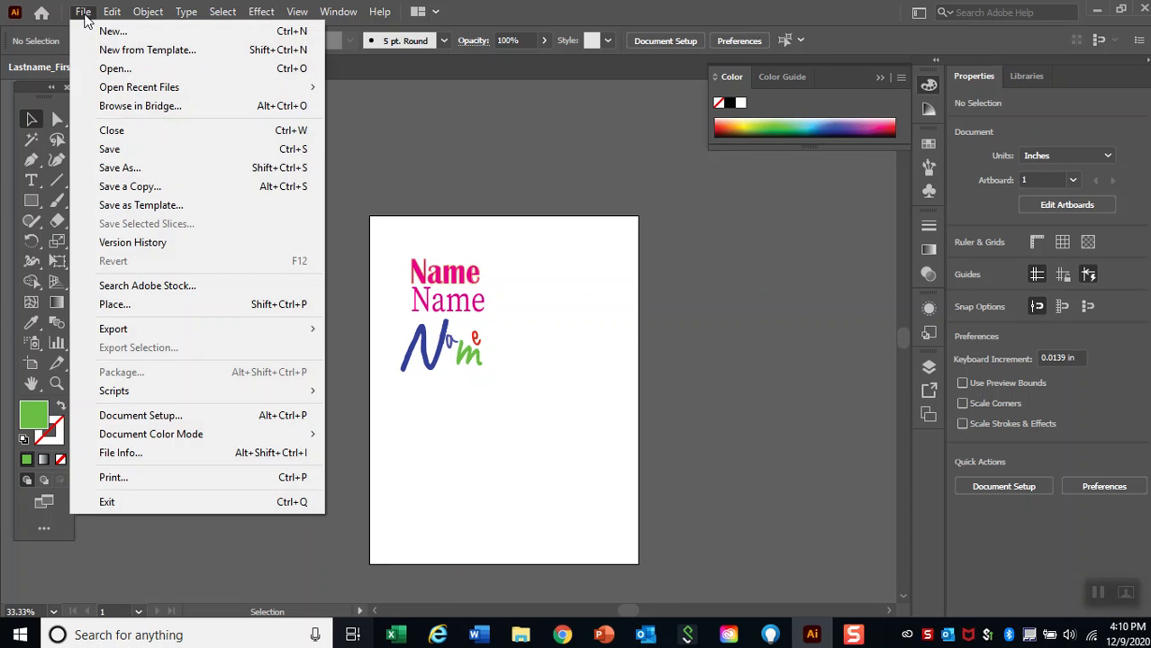
left_click(143, 170)
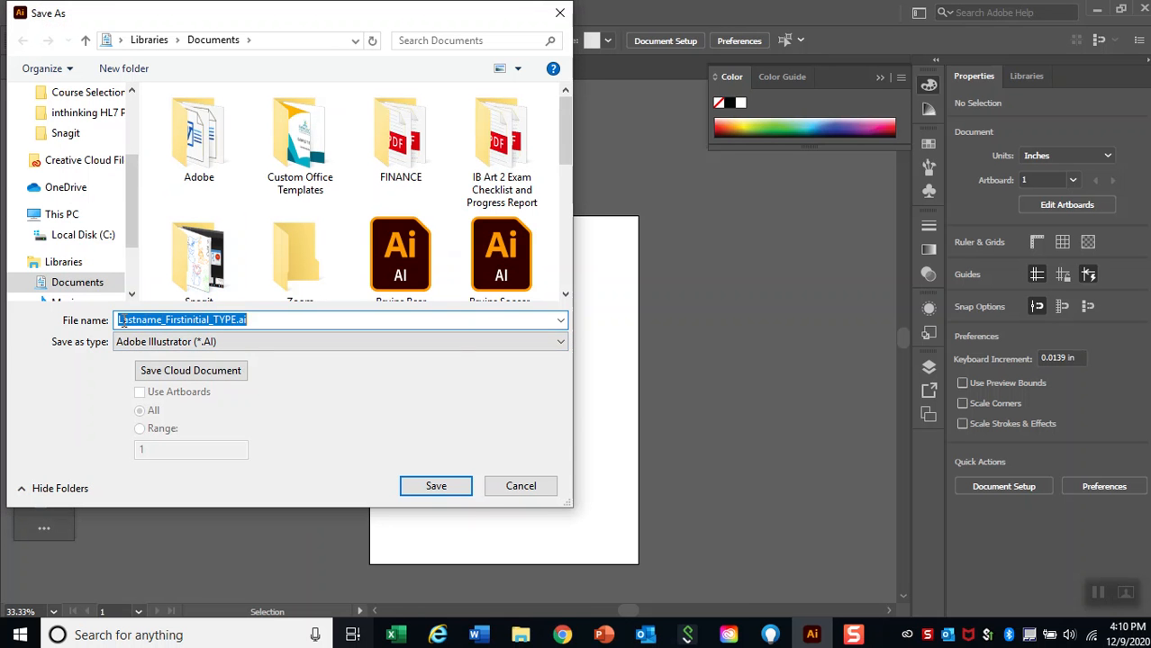
left_click(163, 322)
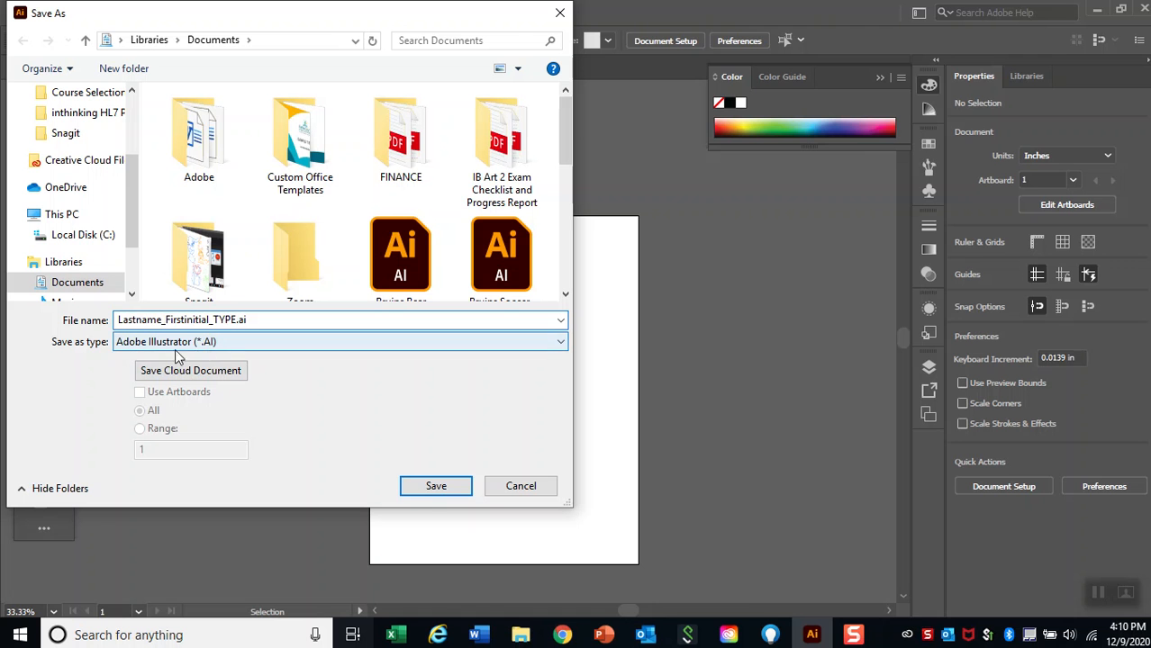
left_click(431, 495)
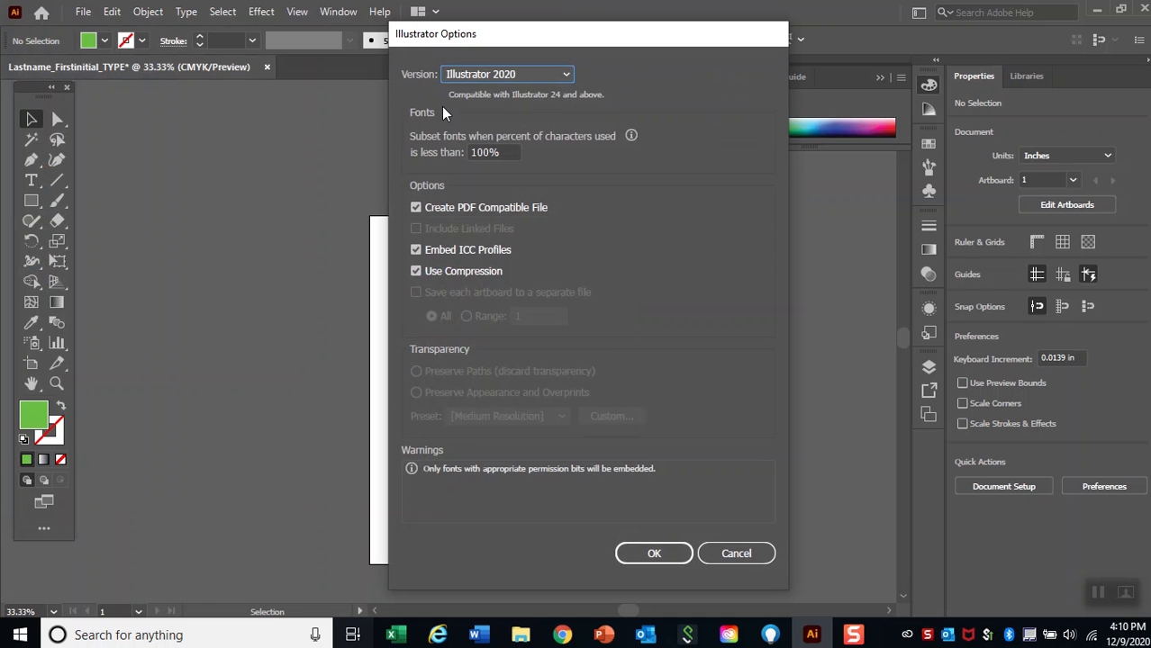
left_click(637, 554)
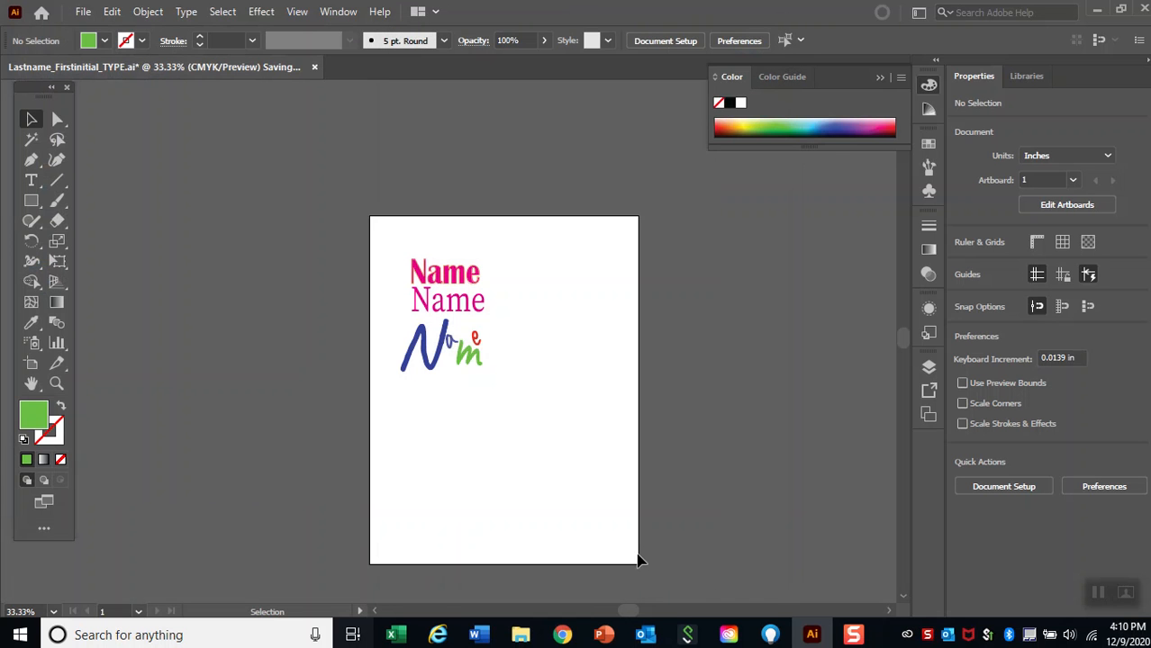